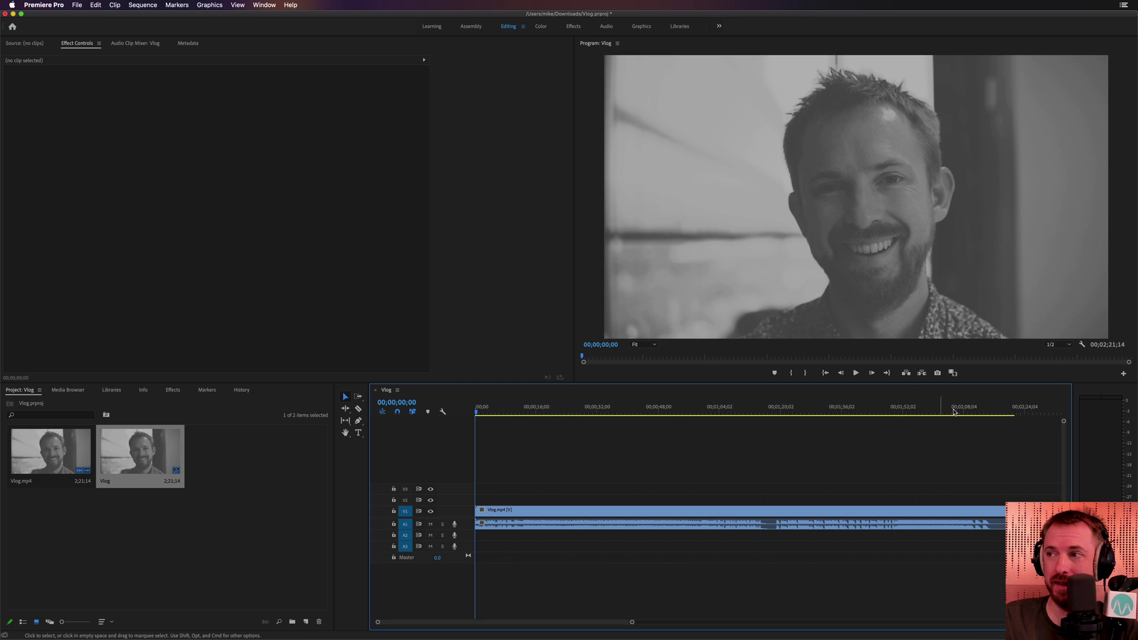
# - Preview the end of the Vlog sequence in Premiere Pro, then switch to Audition
pyautogui.click(1012, 414)
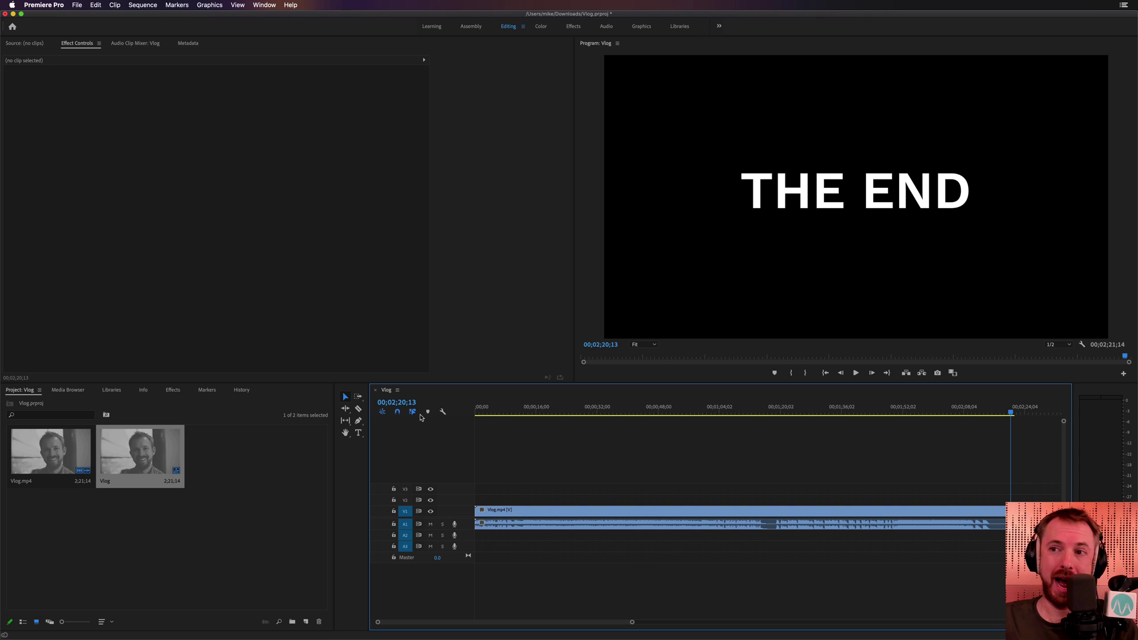
pyautogui.press('super+Tab')
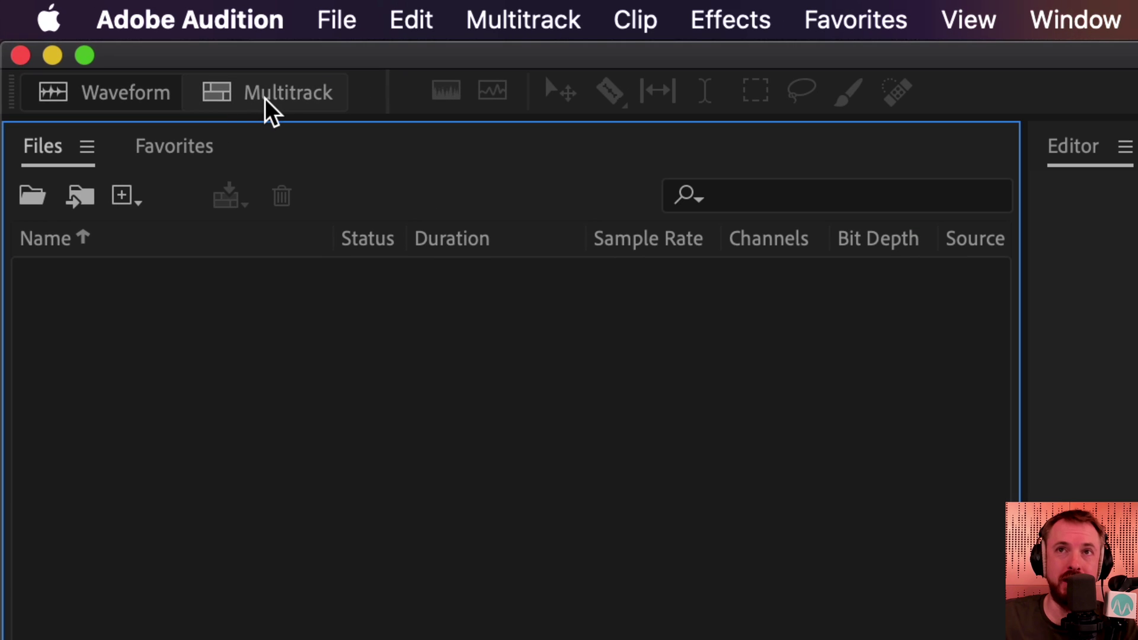
# - Create a multitrack session named Remix and place the Sing It Back mp3 at the start of Track 1
pyautogui.click(272, 97)
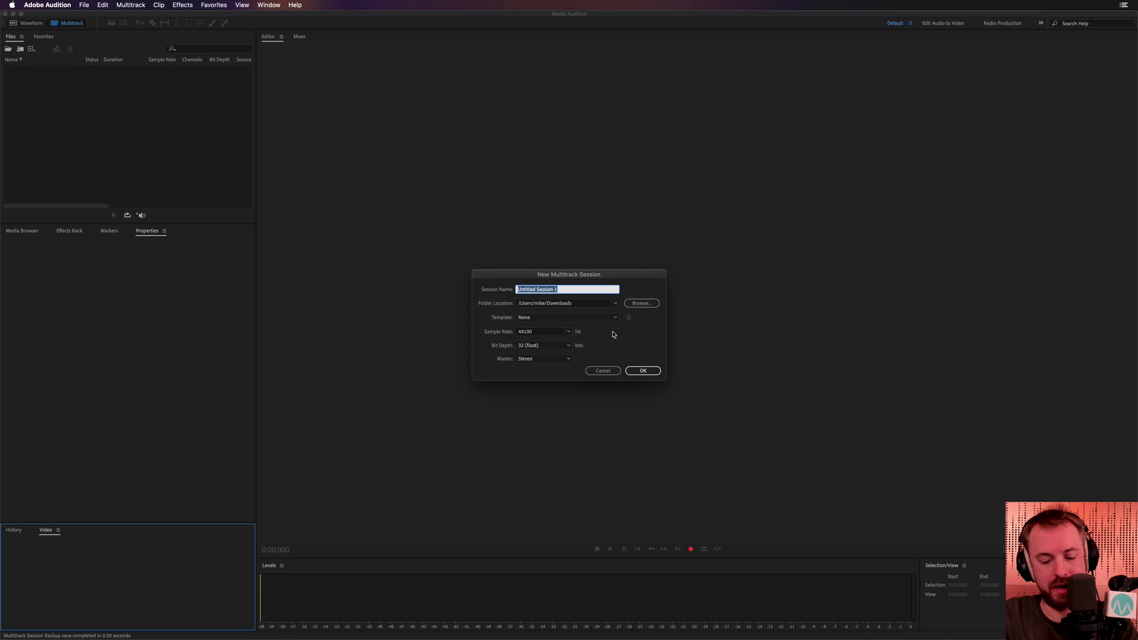
pyautogui.write('Remix')
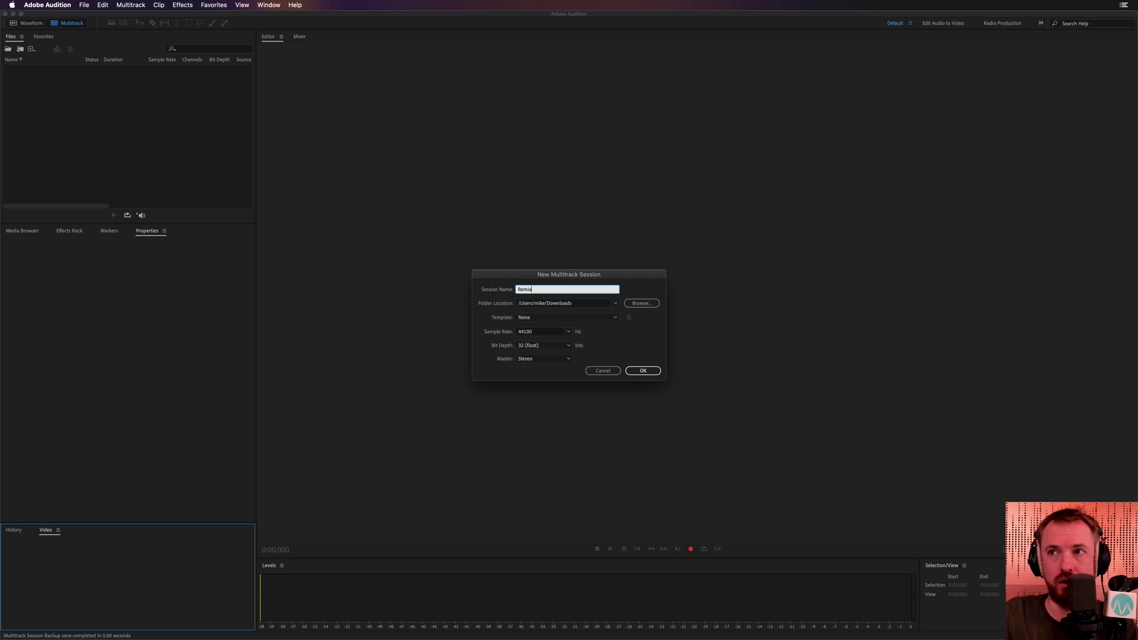
pyautogui.press('Return')
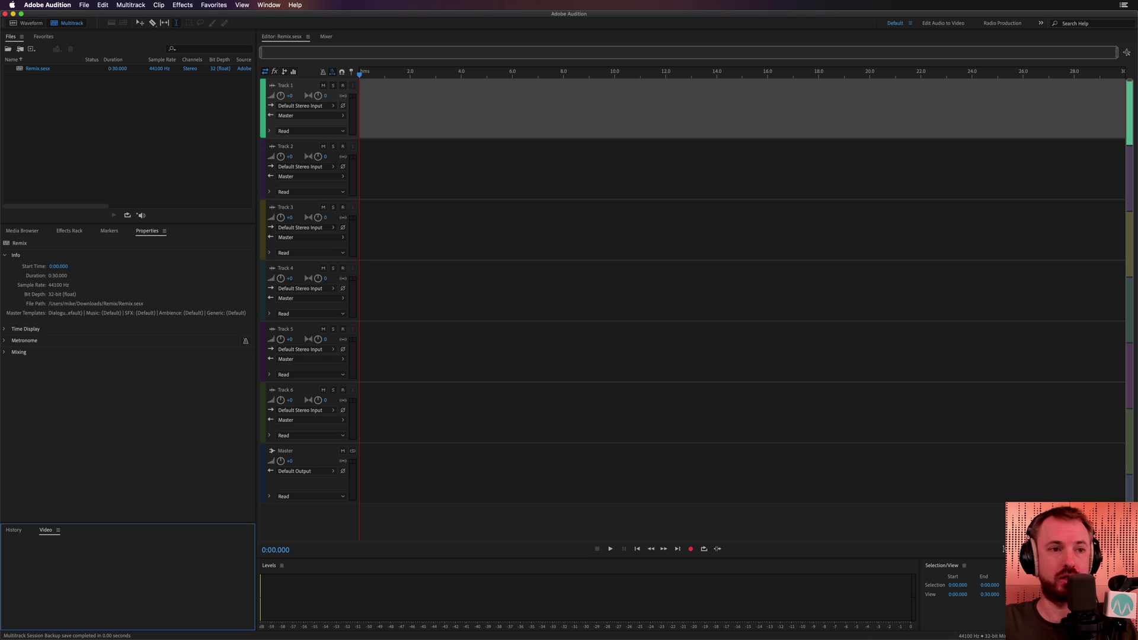
pyautogui.moveTo(71, 541); pyautogui.dragTo(357, 106)
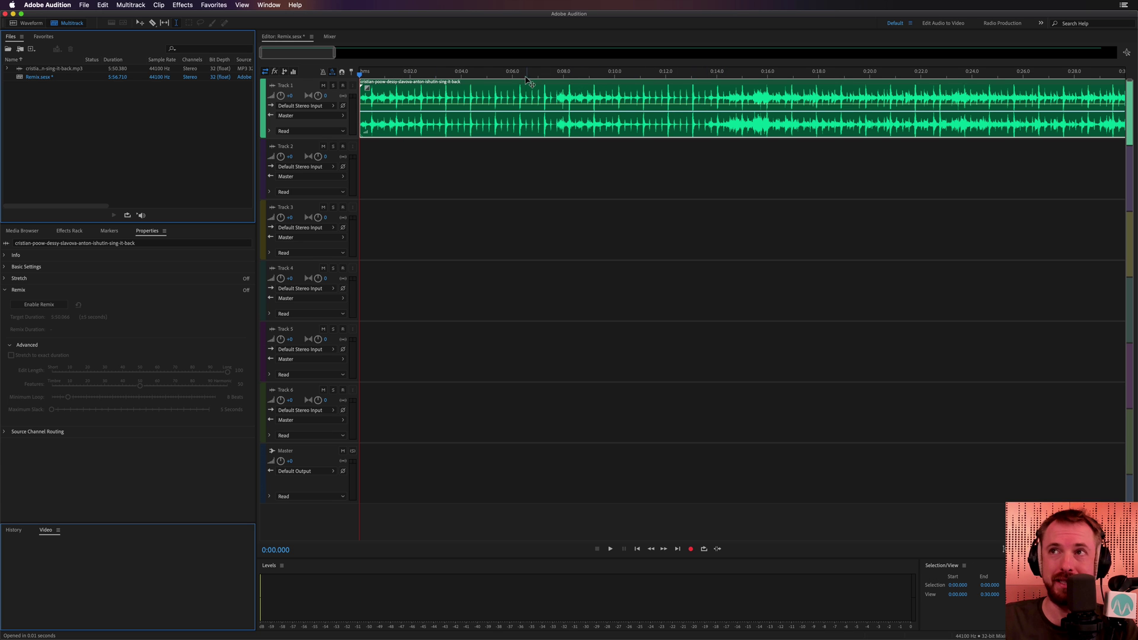
pyautogui.scroll(-4, 474, 74)
pyautogui.click(459, 78)
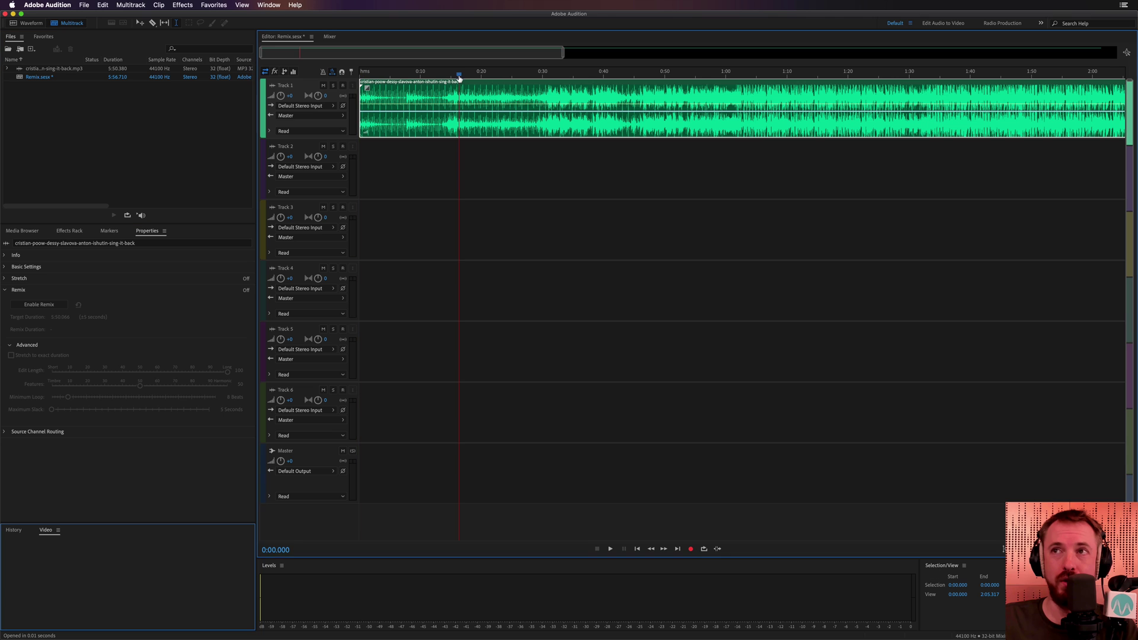
pyautogui.click(545, 76)
pyautogui.scroll(3, 548, 75)
pyautogui.scroll(1, 548, 75)
pyautogui.click(548, 76)
pyautogui.press('space')
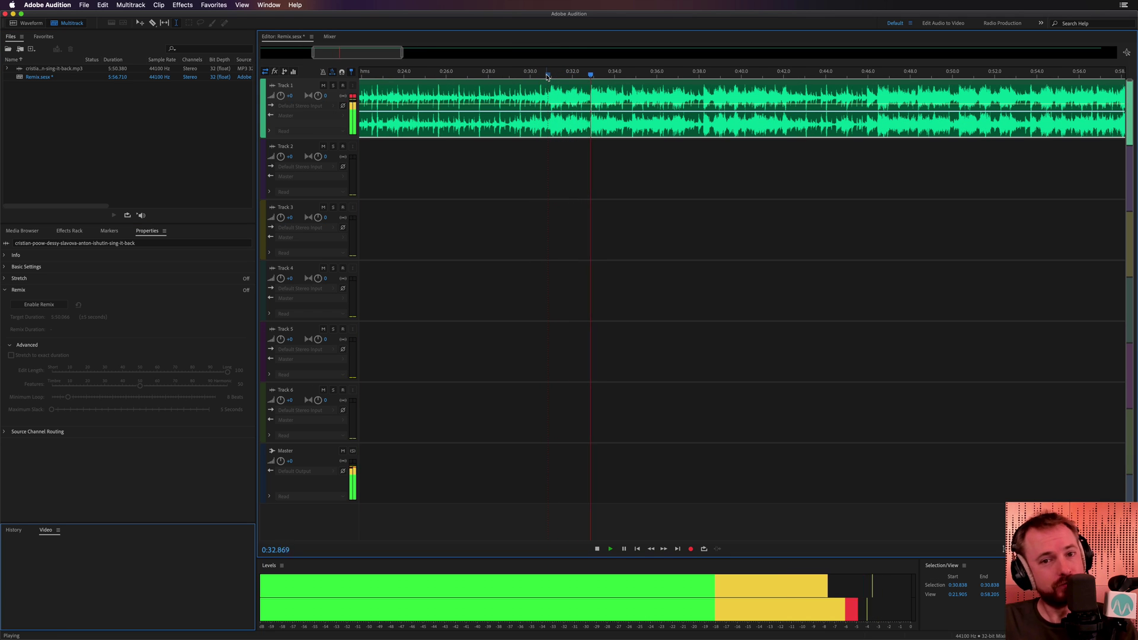
pyautogui.scroll(-4, 547, 76)
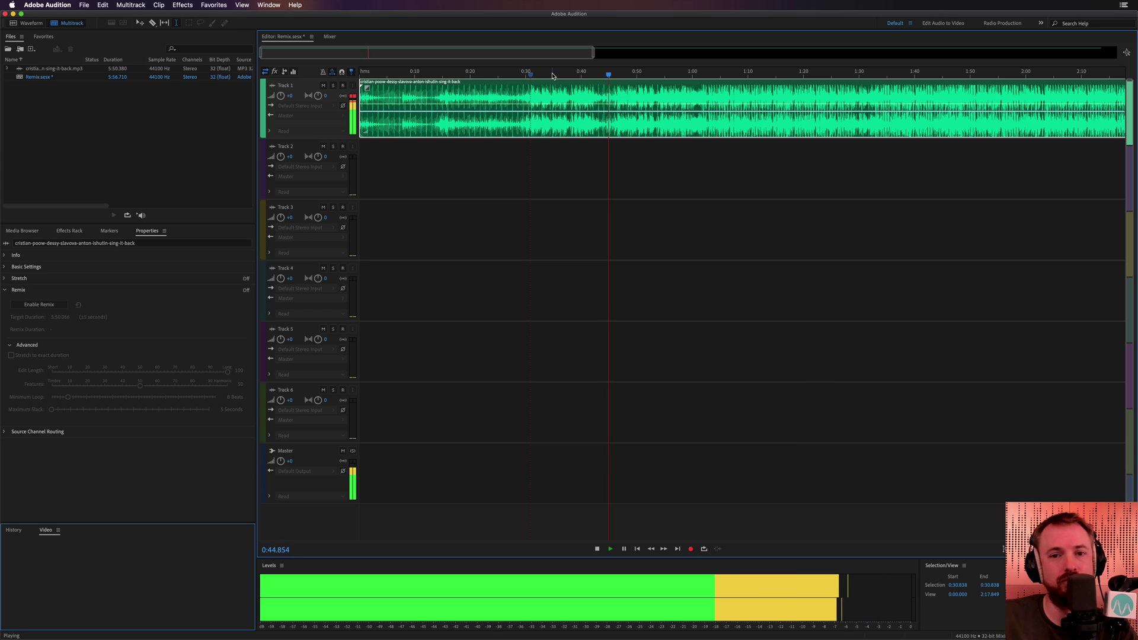
pyautogui.press('space')
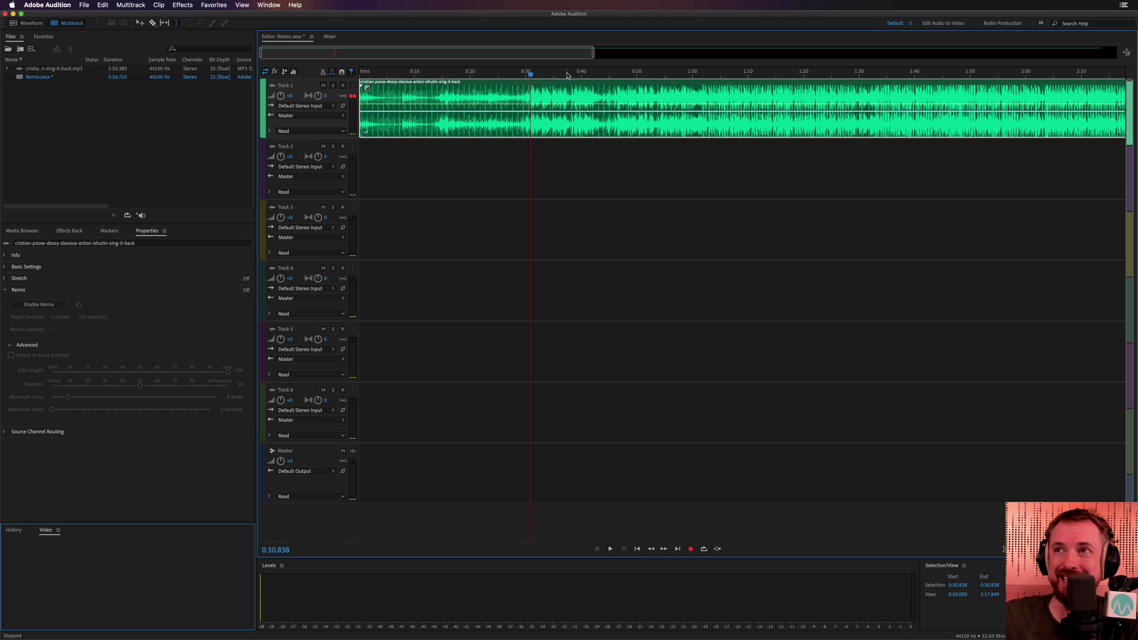
pyautogui.scroll(-3, 594, 77)
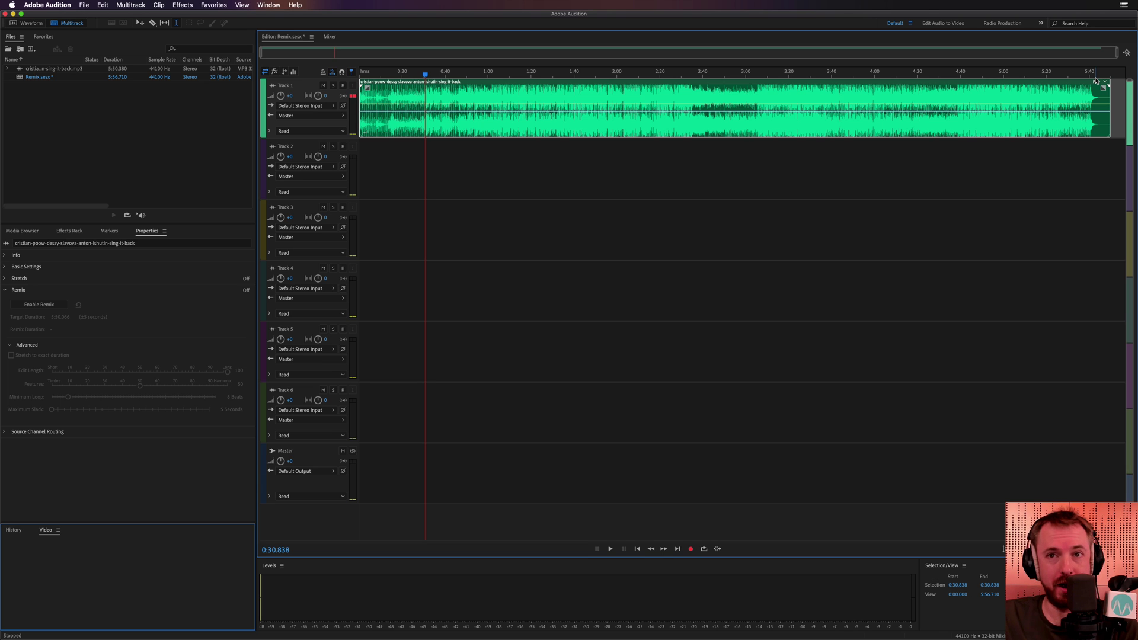
# - Turn on Remix for the Sing It Back clip on Track 1
pyautogui.rightClick(487, 102)
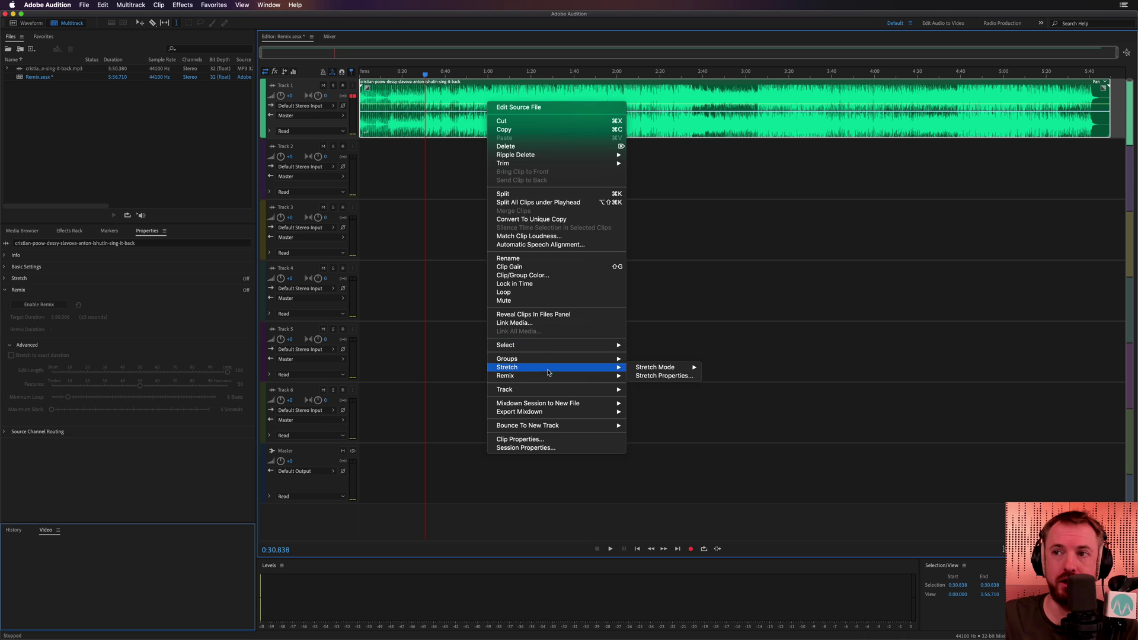
pyautogui.moveTo(548, 376)
pyautogui.click(645, 376)
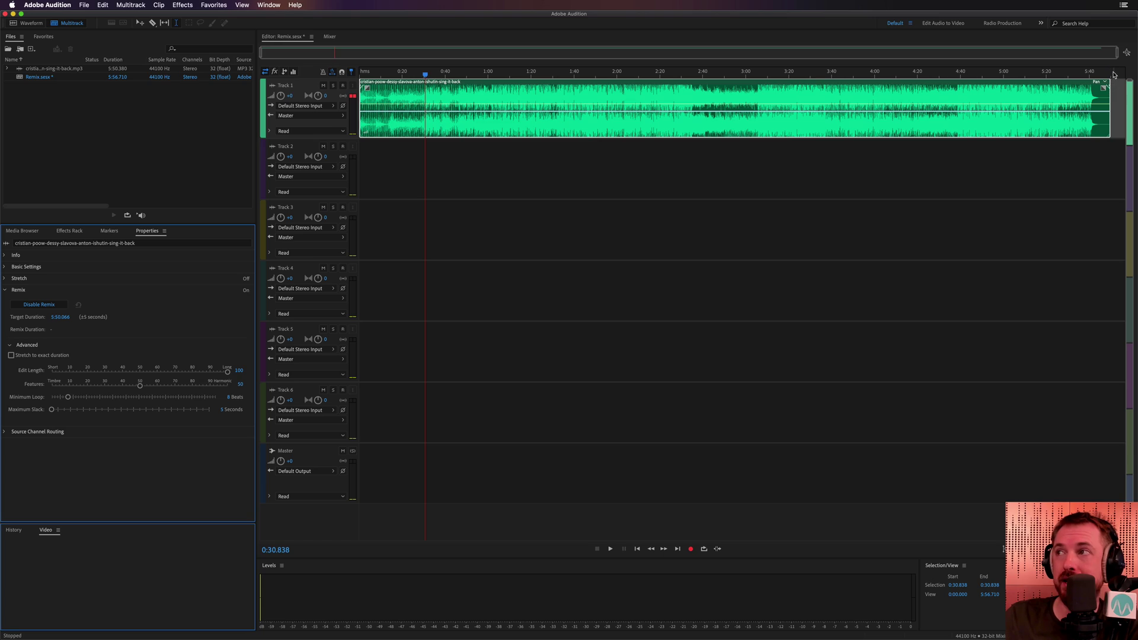
# - Shorten the remixed song clip so it ends near 2:20, about 2:22 long
pyautogui.scroll(5, 1107, 87)
pyautogui.scroll(-10, 1056, 95)
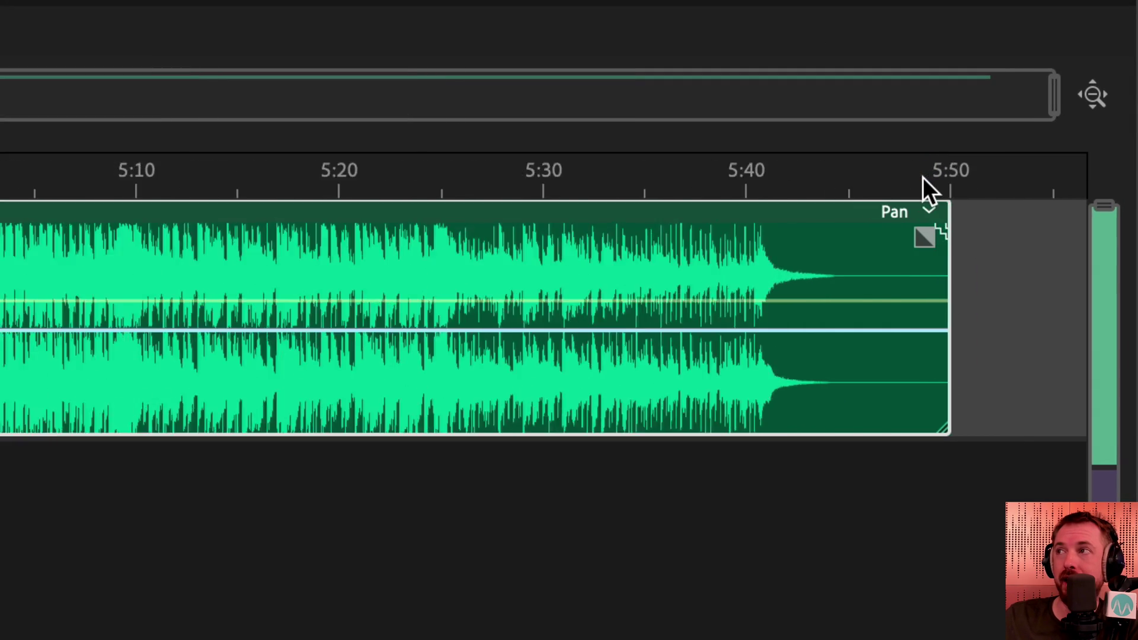
pyautogui.moveTo(1024, 234); pyautogui.dragTo(663, 93)
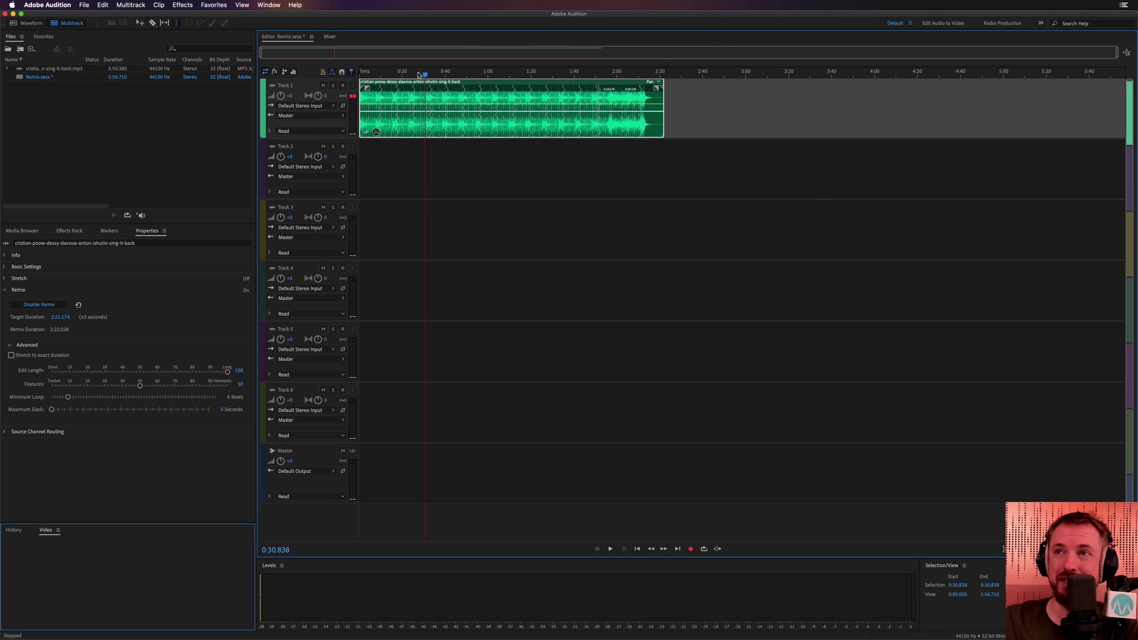
# - Play back the remixed song from around 0:40 and select the clip to view its remix settings
pyautogui.scroll(5, 439, 72)
pyautogui.scroll(3, 313, 176)
pyautogui.click(568, 186)
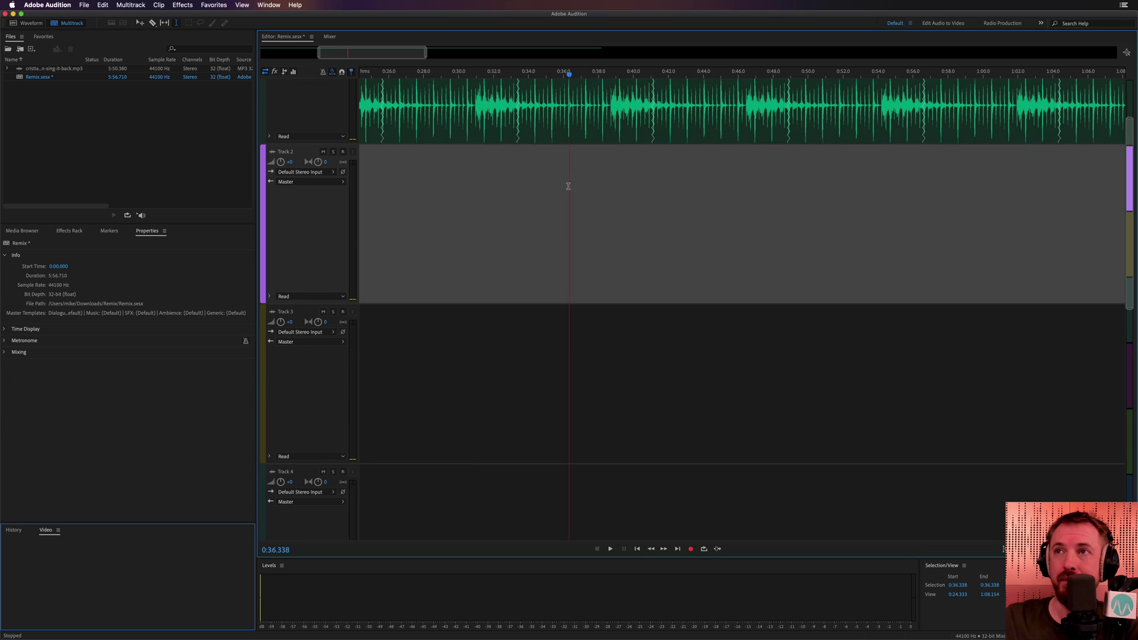
pyautogui.scroll(3, 315, 153)
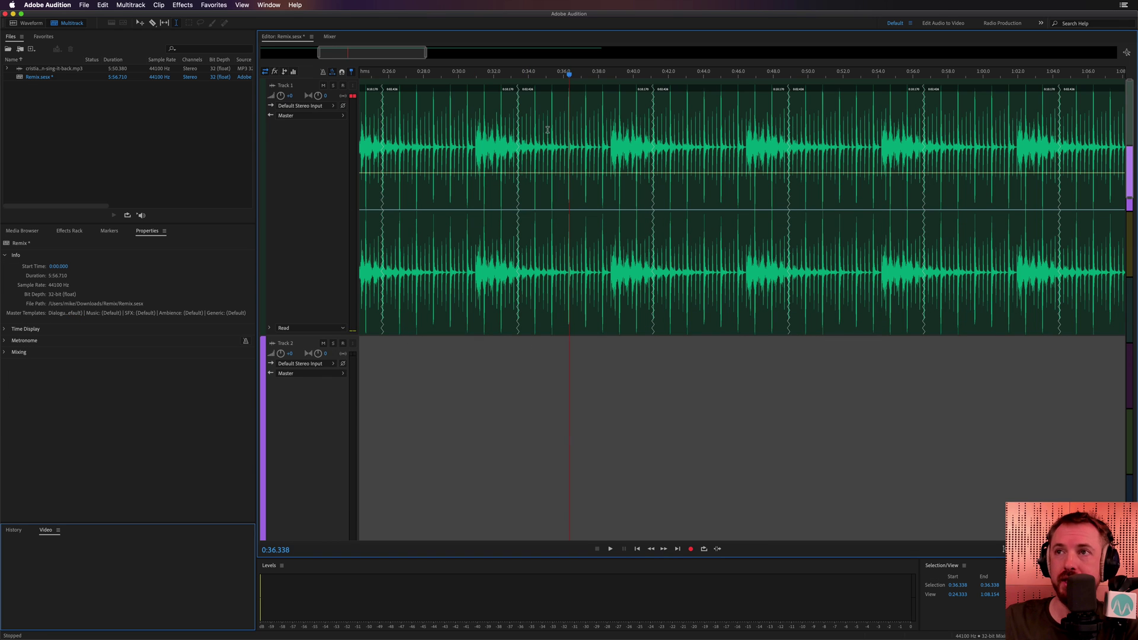
pyautogui.scroll(-5, 539, 72)
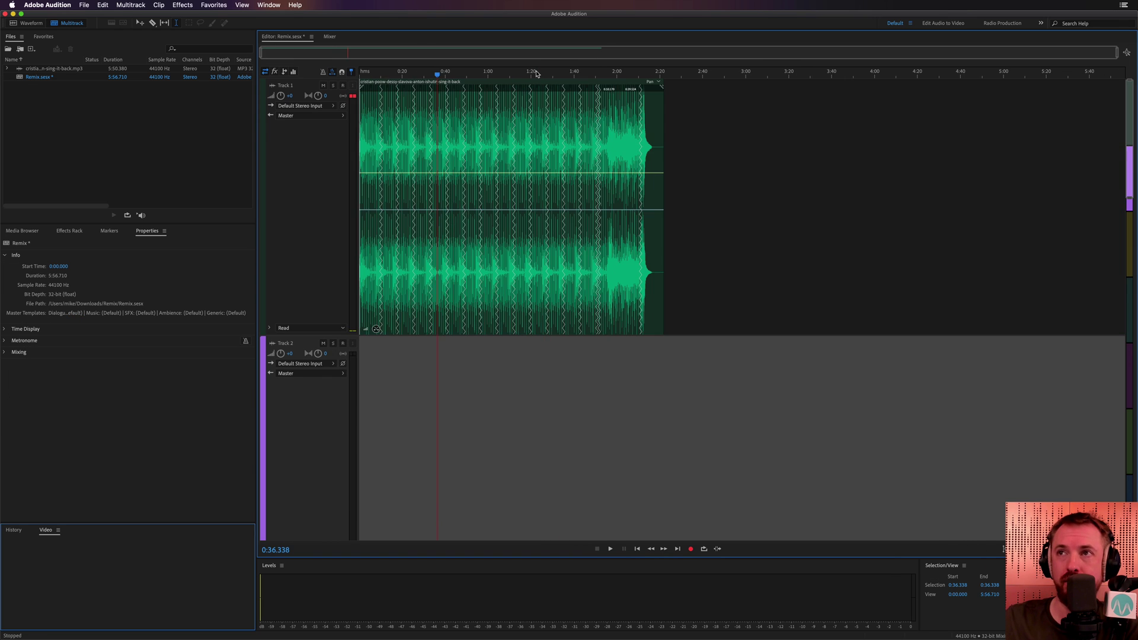
pyautogui.scroll(5, 441, 76)
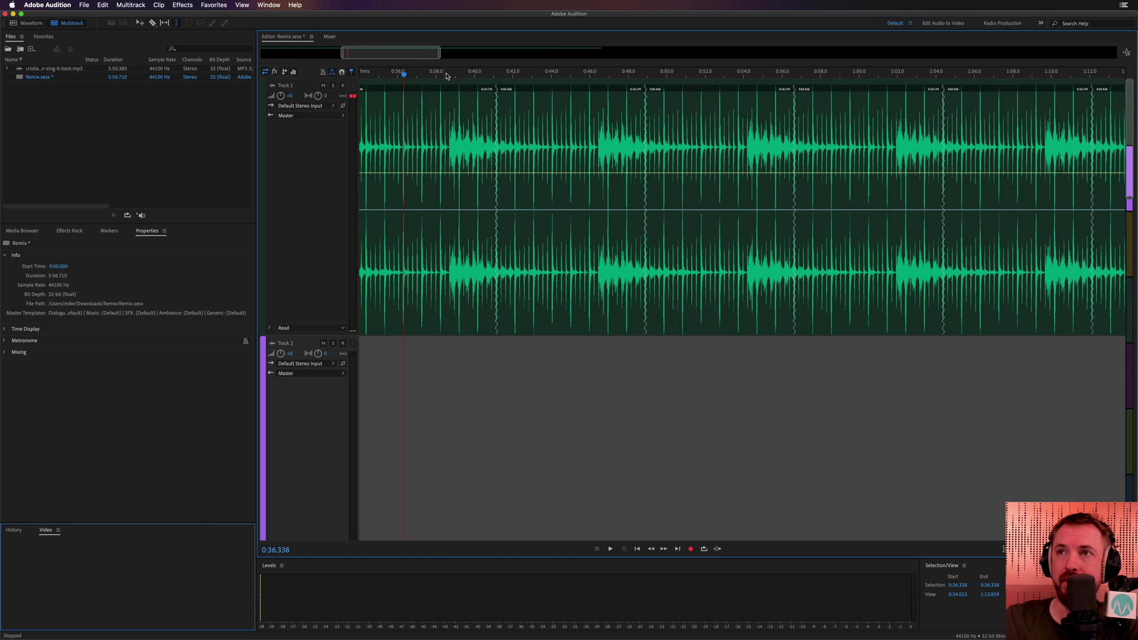
pyautogui.click(472, 74)
pyautogui.press('space')
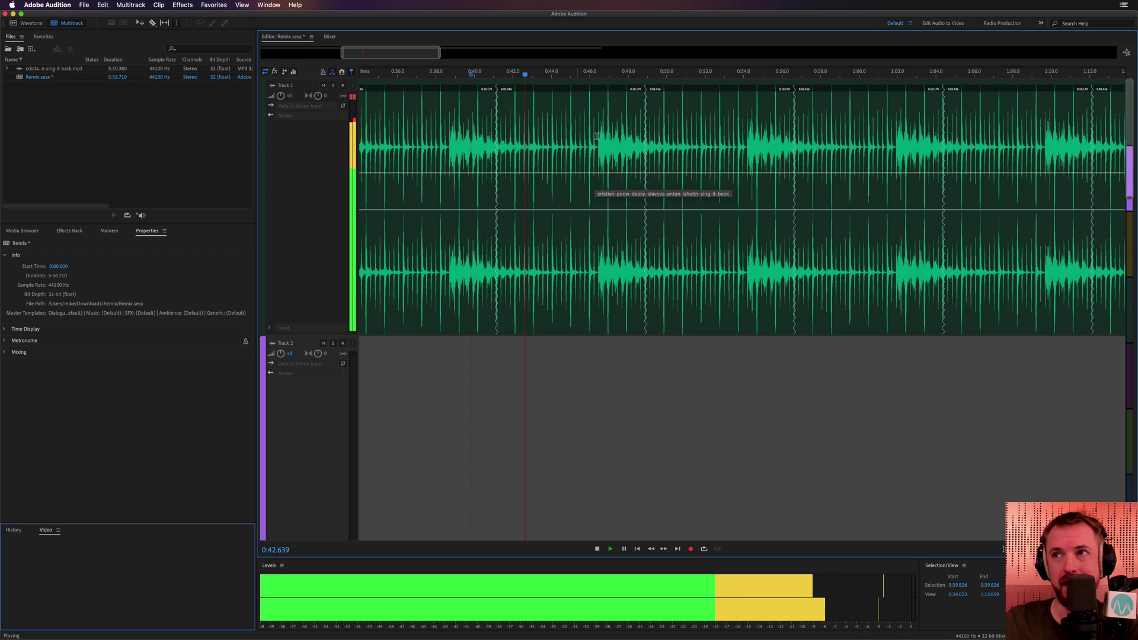
pyautogui.click(617, 75)
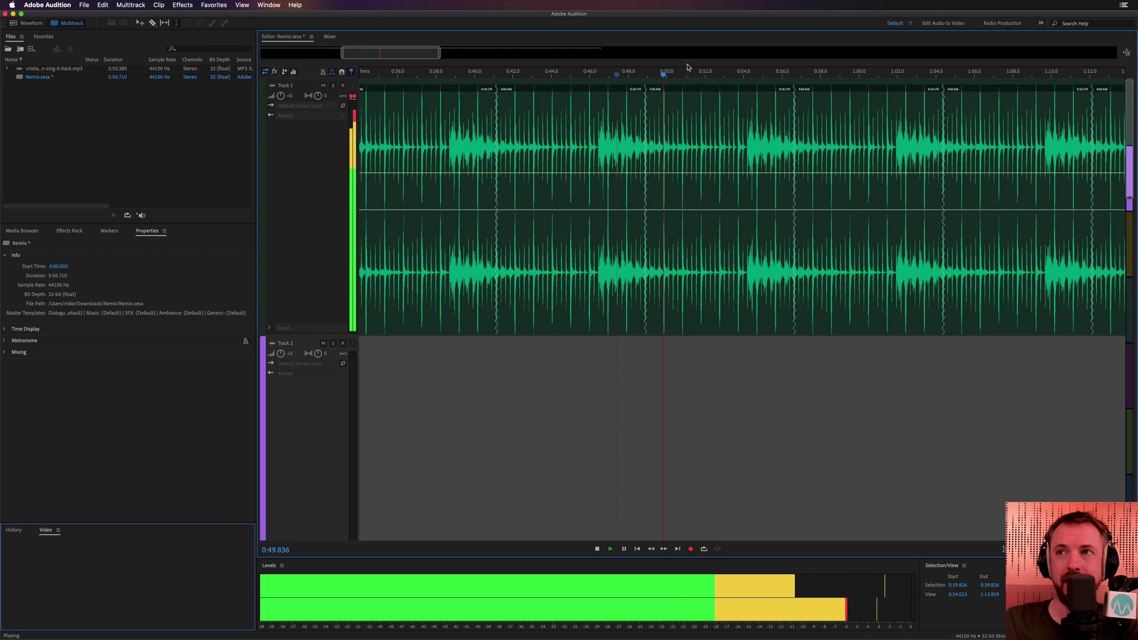
pyautogui.press('space')
pyautogui.scroll(-5, 677, 74)
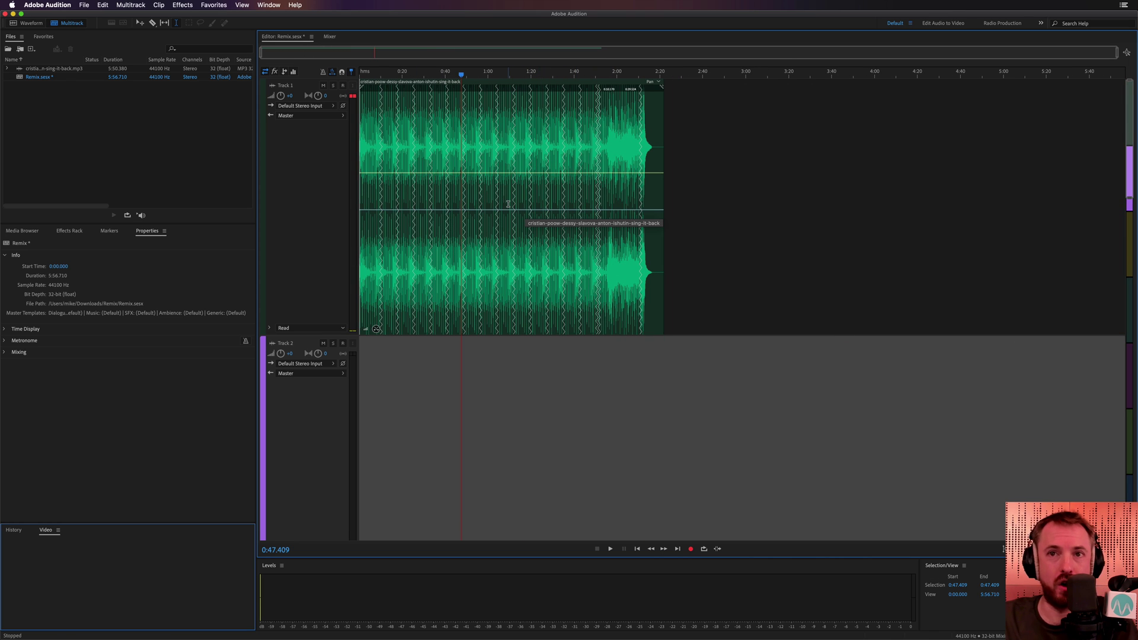
pyautogui.click(438, 128)
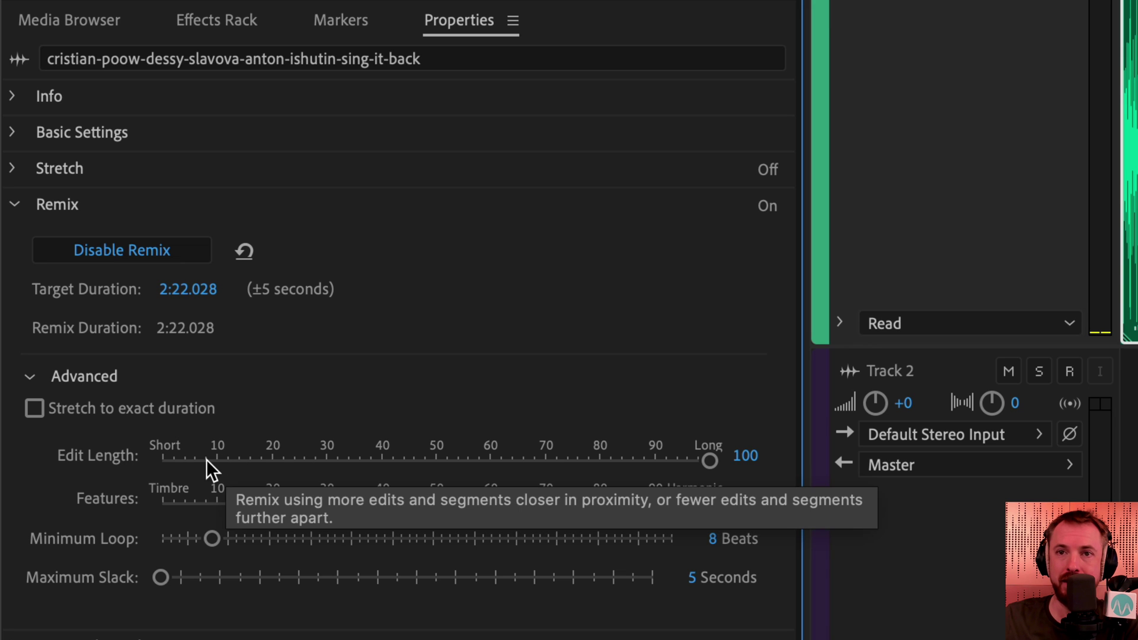
pyautogui.moveTo(219, 460); pyautogui.dragTo(12, 457)
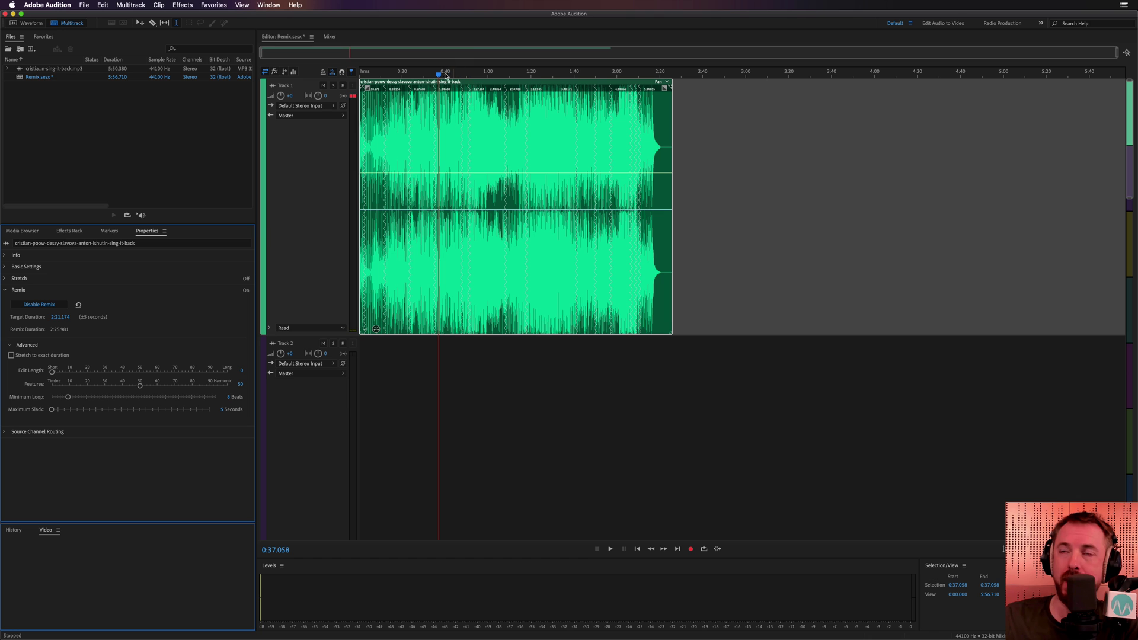
pyautogui.scroll(1, 488, 74)
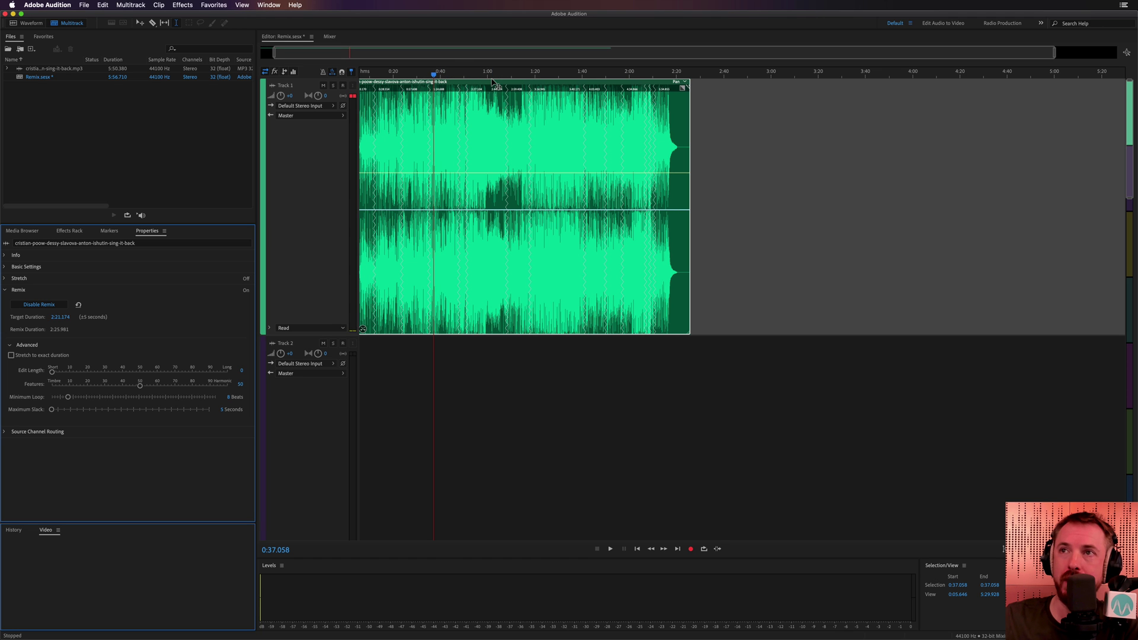
pyautogui.scroll(4, 456, 75)
pyautogui.click(457, 74)
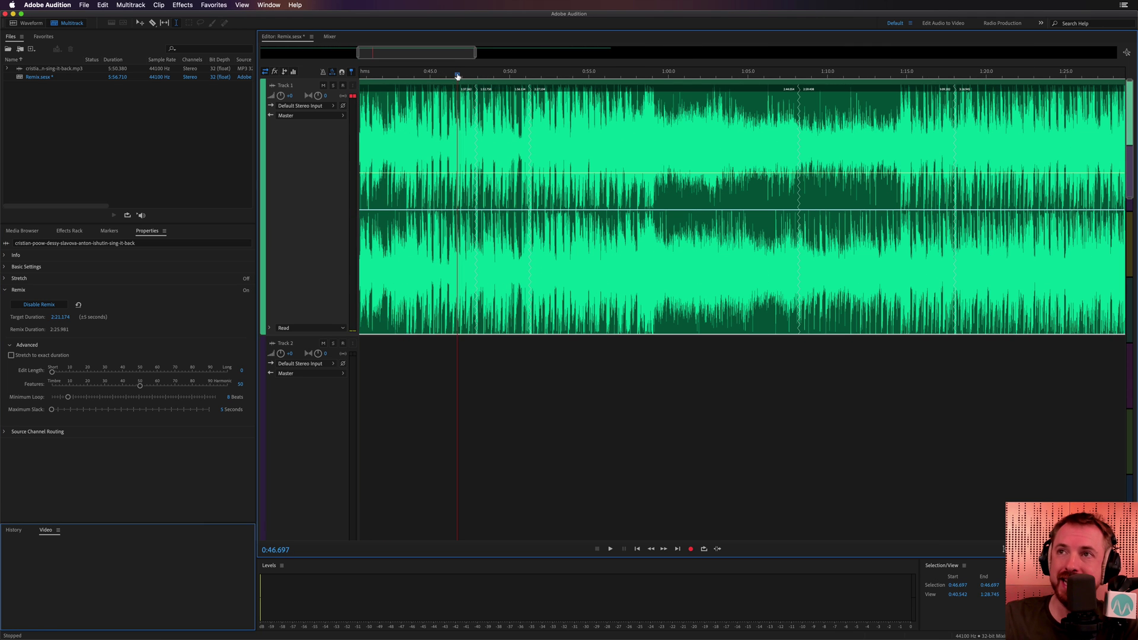
pyautogui.press('space')
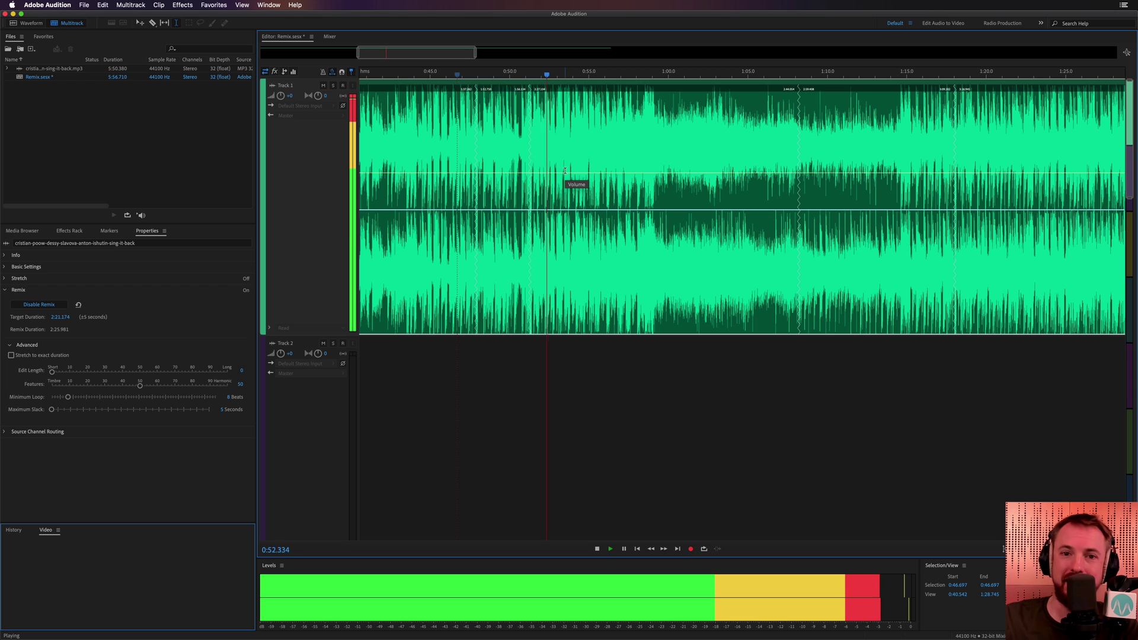
pyautogui.press('space')
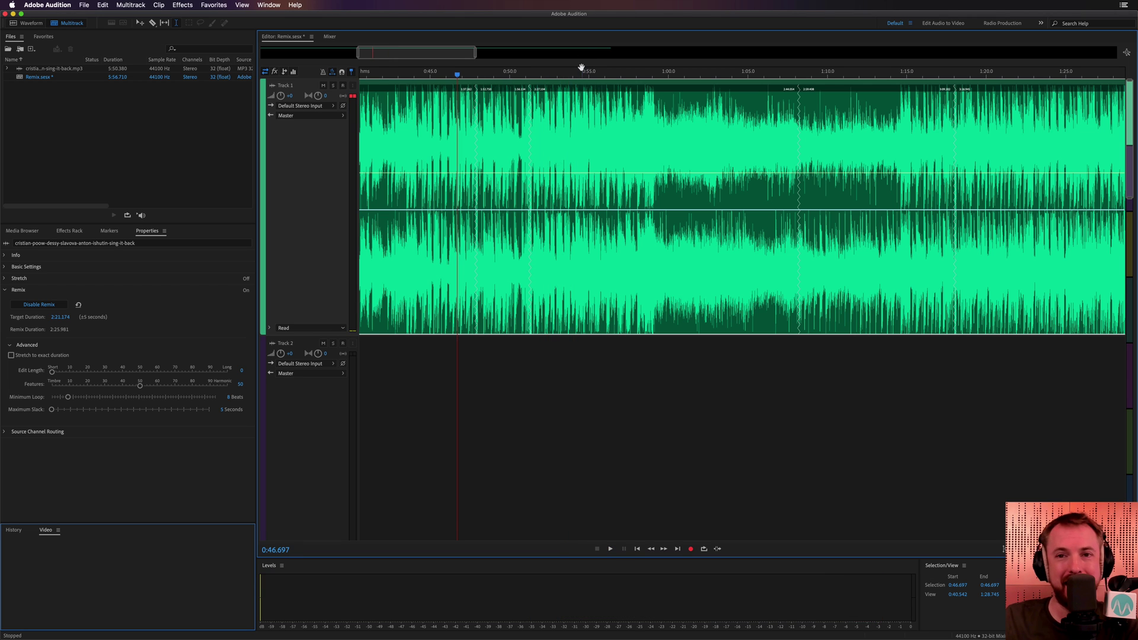
pyautogui.scroll(-5, 580, 68)
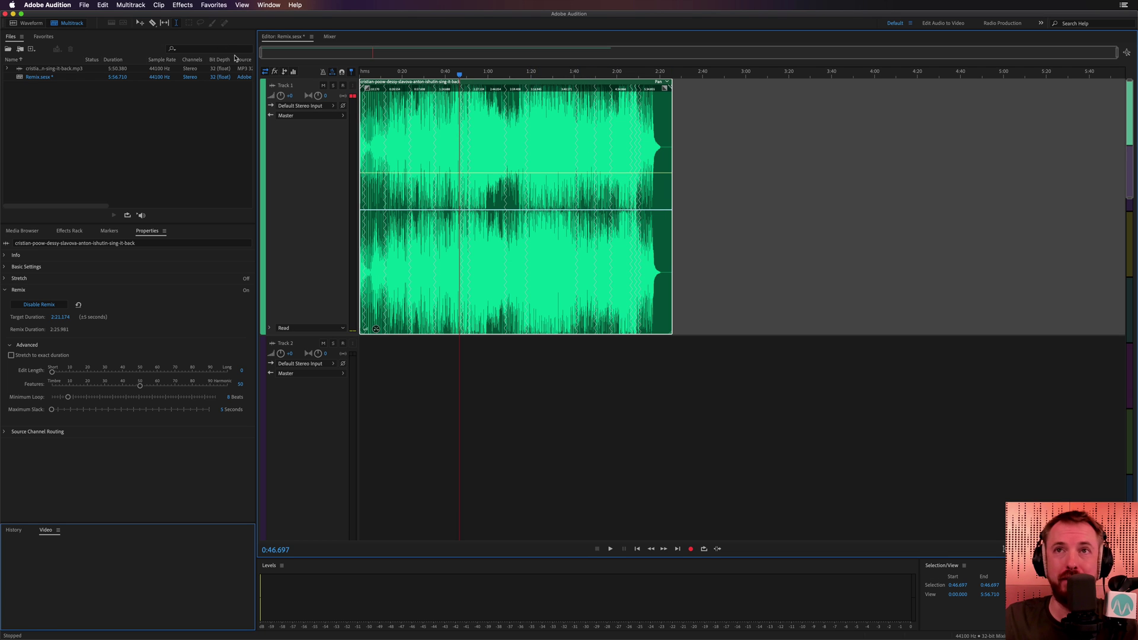
# - Mix down the entire session to a new file
pyautogui.click(137, 8)
pyautogui.moveTo(159, 44)
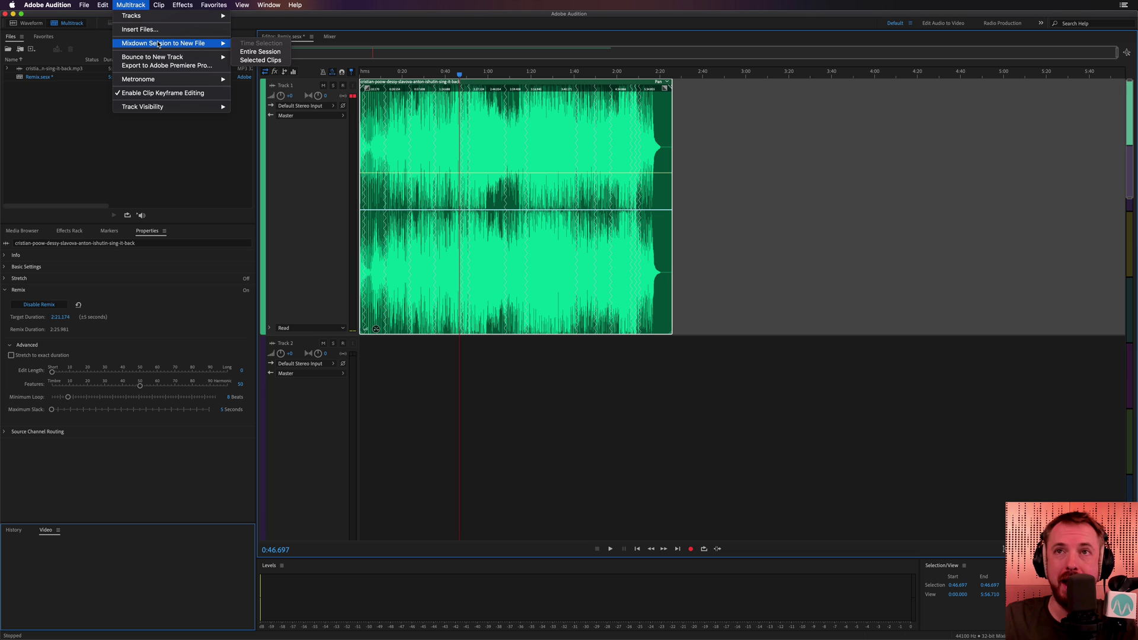
pyautogui.click(256, 52)
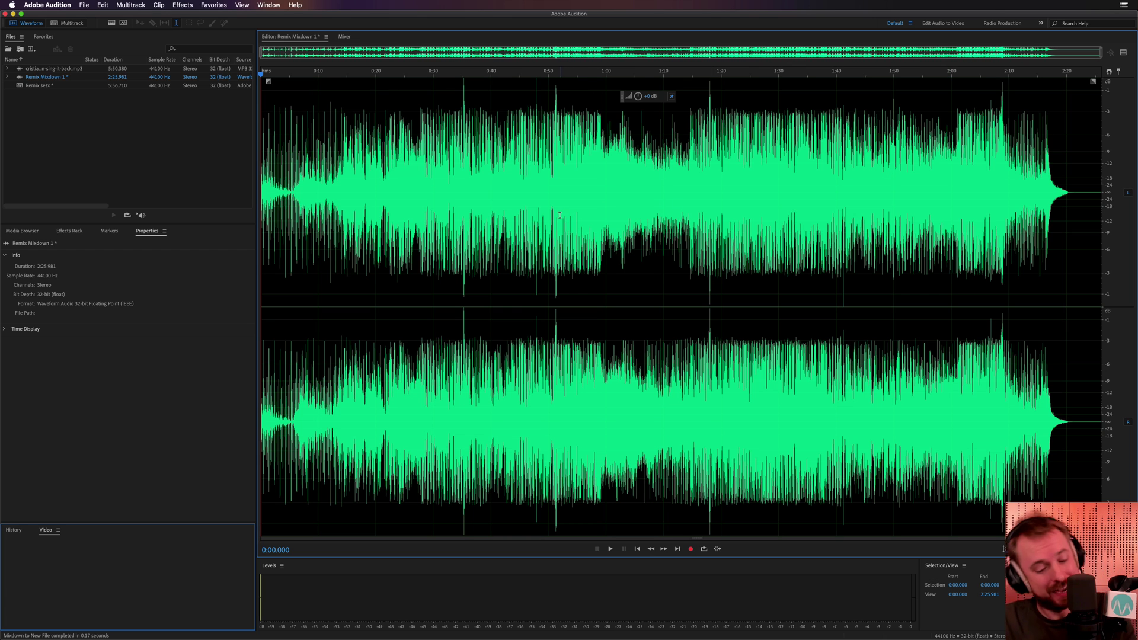
# - Save the mixdown as Remix Track.wav in Downloads and switch to Premiere Pro
pyautogui.press('super+shift+s')
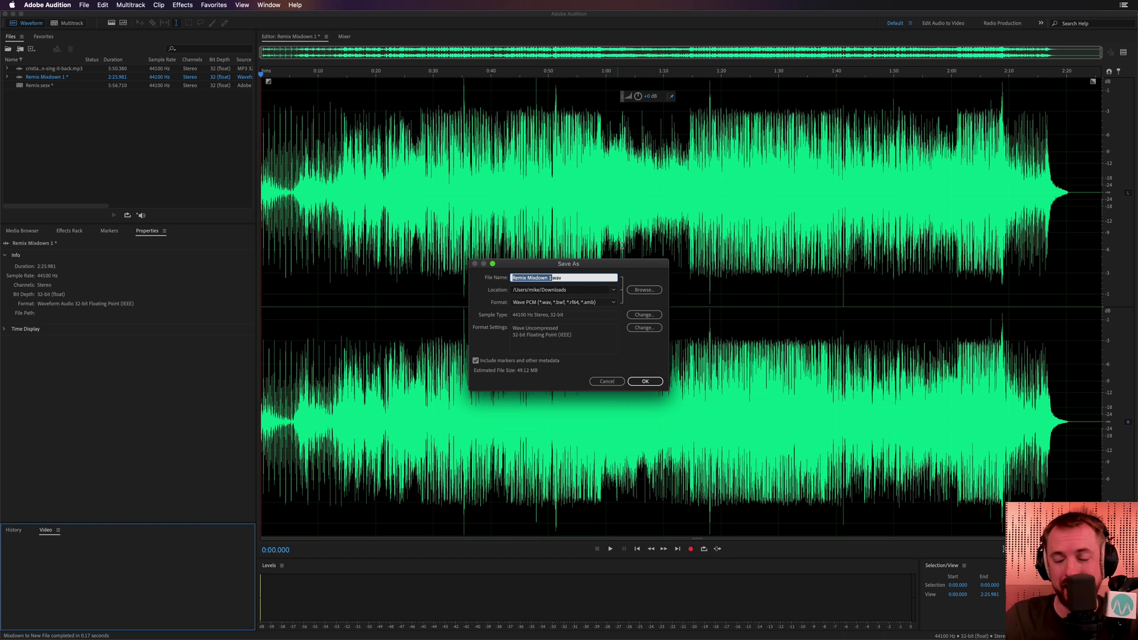
pyautogui.write('Remix')
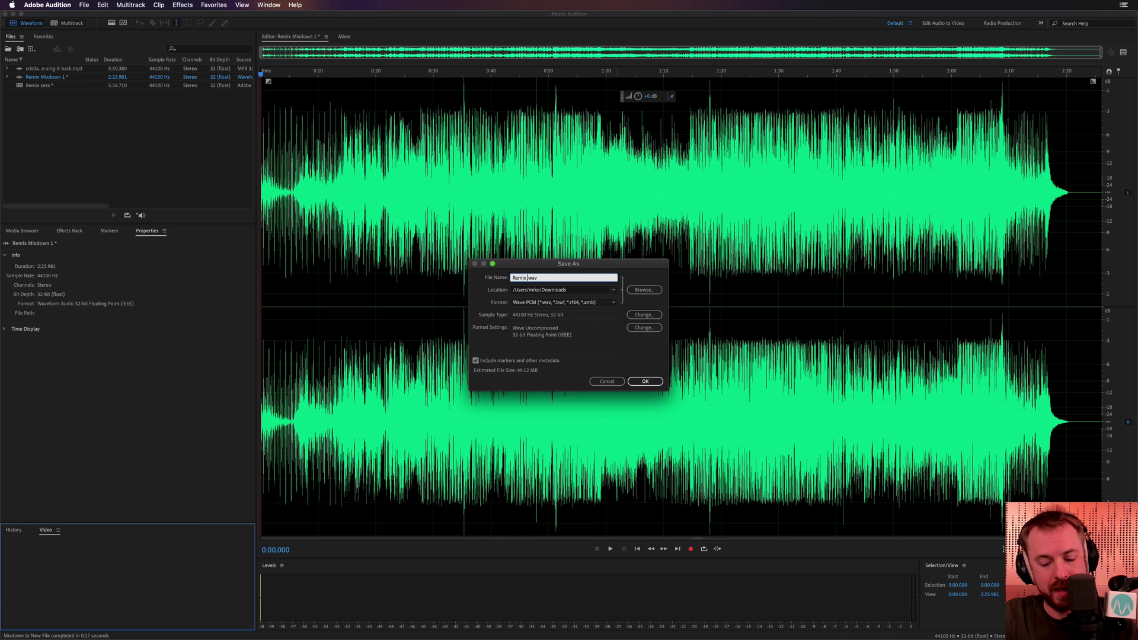
pyautogui.write(' Track')
pyautogui.press('Return')
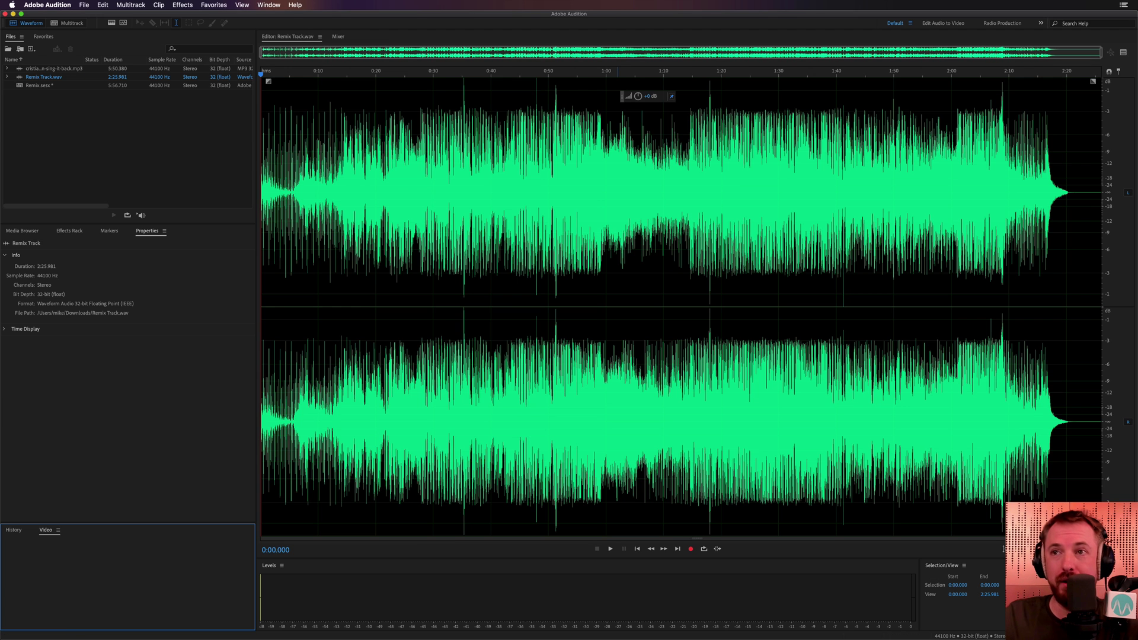
pyautogui.press('super+Tab')
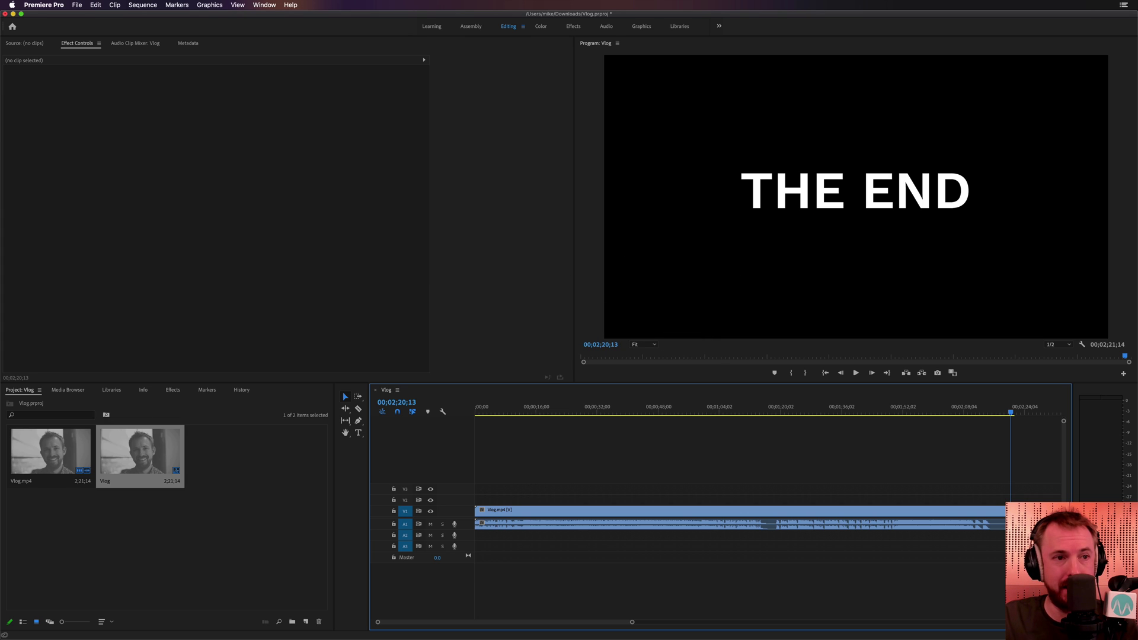
# - Add Remix Track.wav to the Vlog timeline on A2, then return to Audition
pyautogui.moveTo(139, 537); pyautogui.dragTo(478, 541)
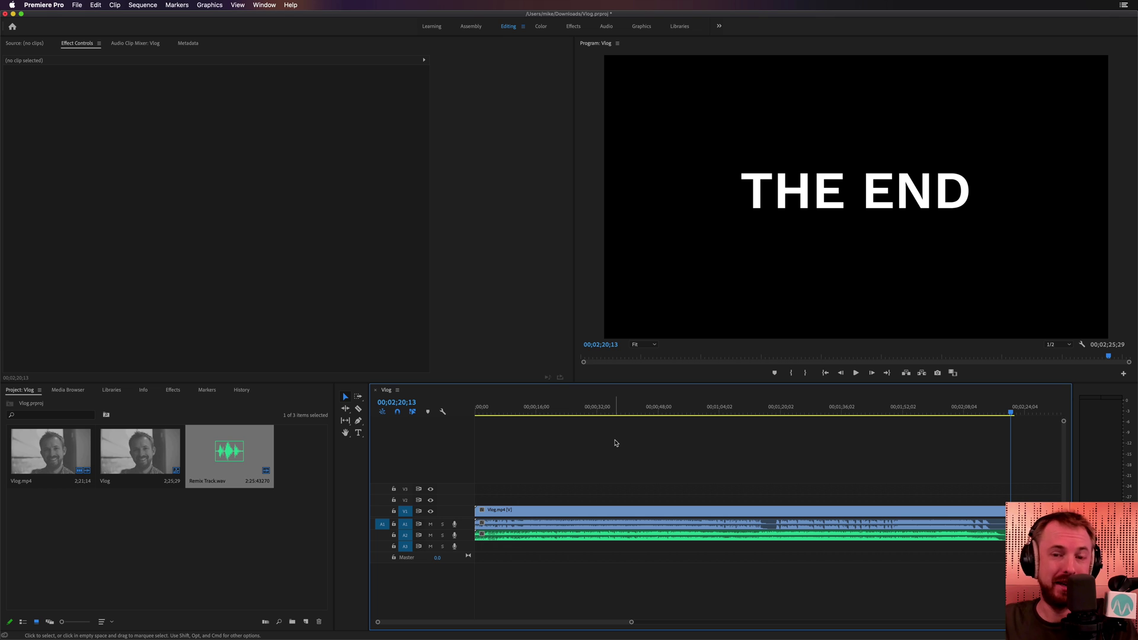
pyautogui.press('super+Tab')
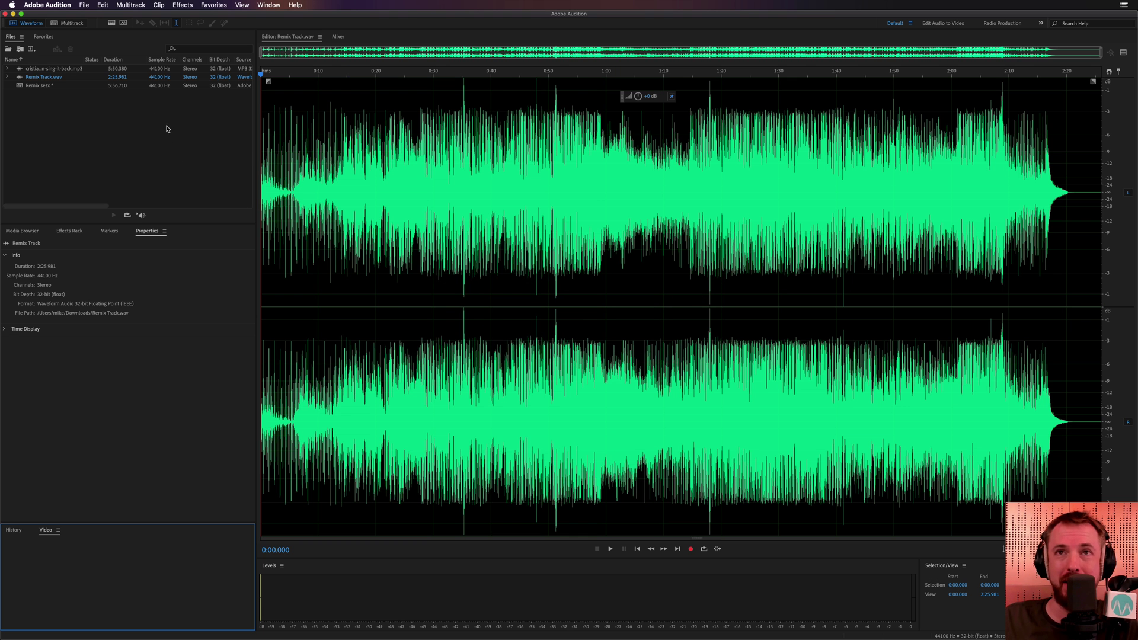
# - Return to the Remix multitrack session, shrink the track lanes, and mute Track 1
pyautogui.click(68, 22)
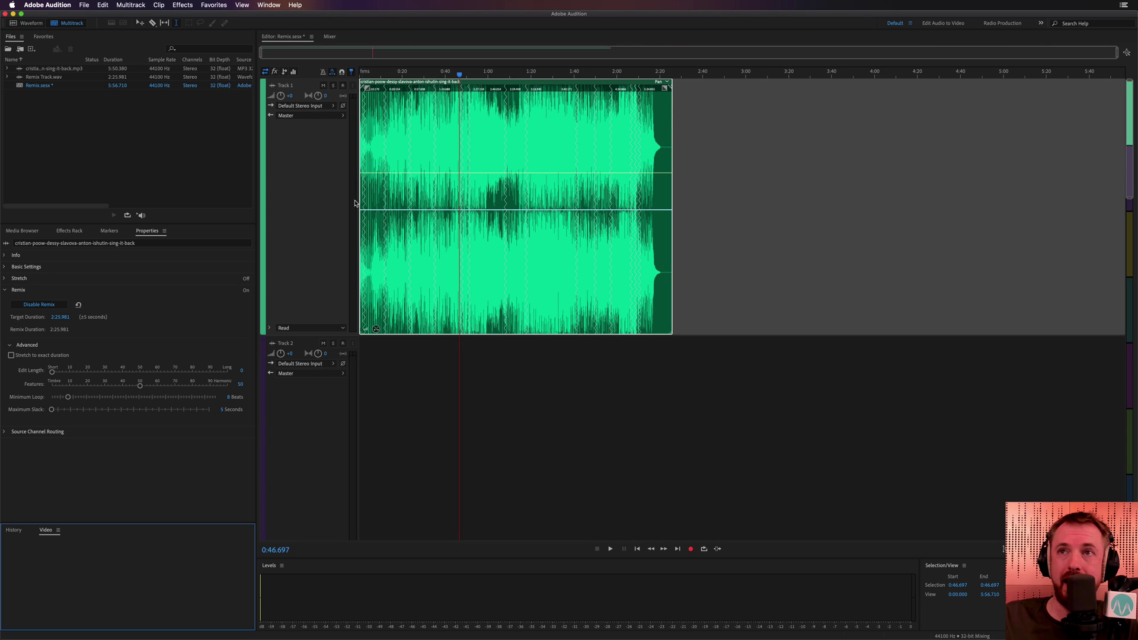
pyautogui.scroll(-4, 318, 203)
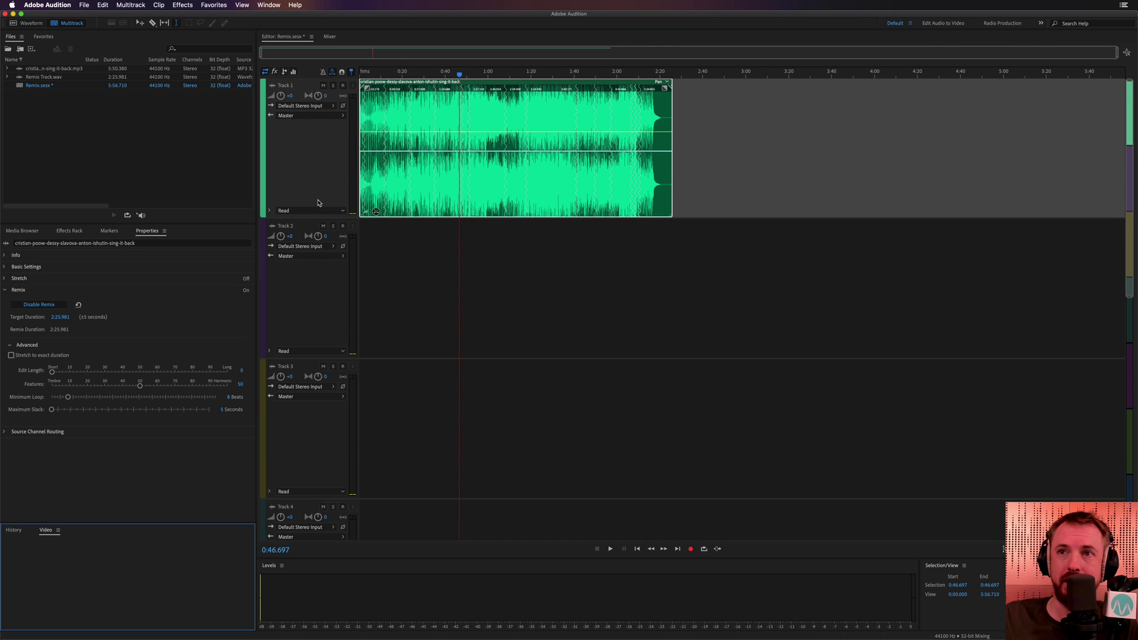
pyautogui.click(323, 85)
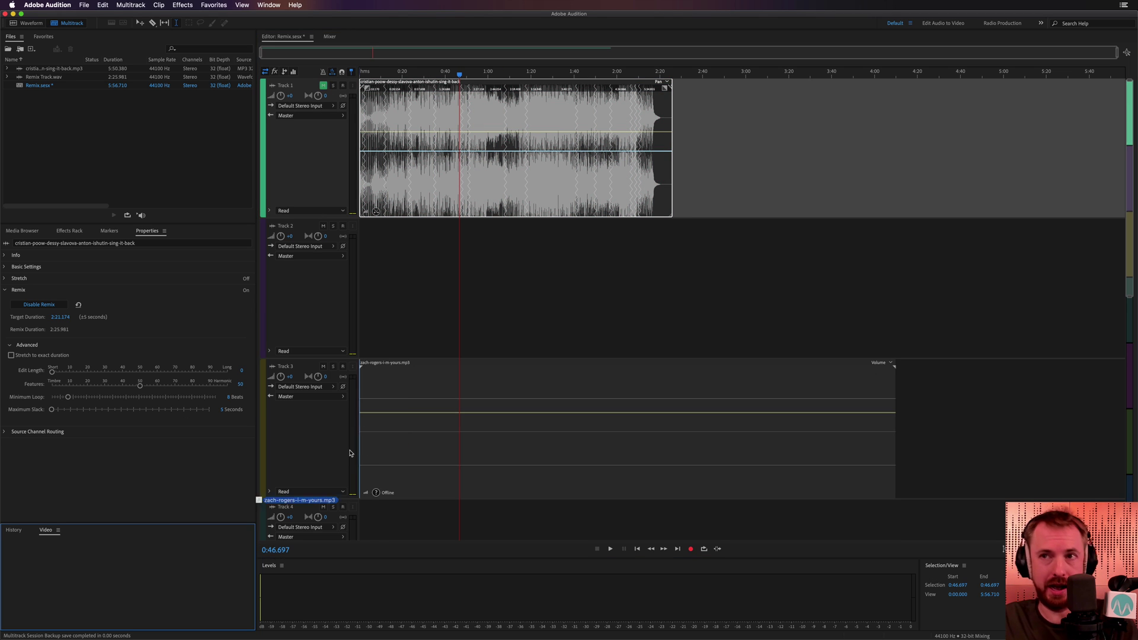
# - Place the I'm Yours mp3 on Track 2 and preview it from about 1:04
pyautogui.moveTo(261, 500); pyautogui.dragTo(361, 234)
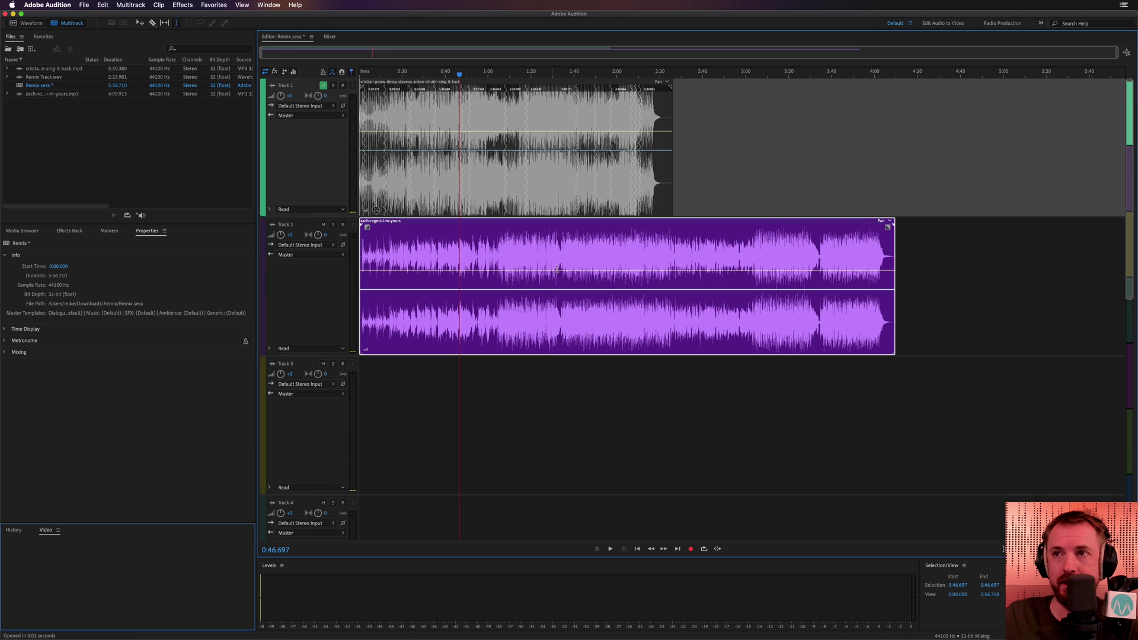
pyautogui.click(498, 253)
pyautogui.press('space')
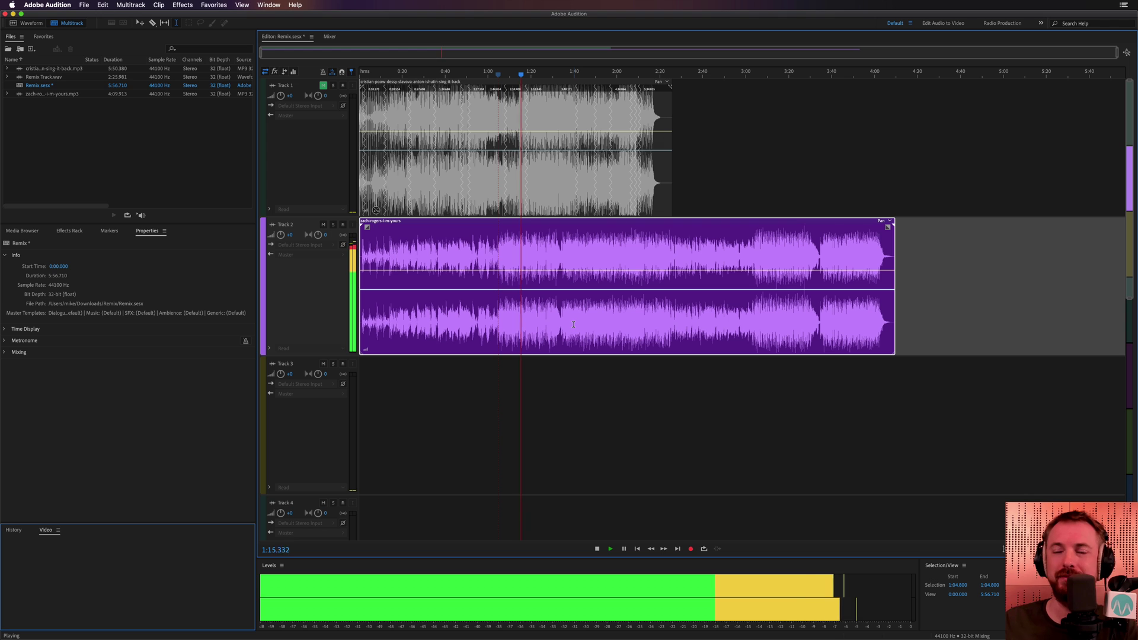
pyautogui.press('space')
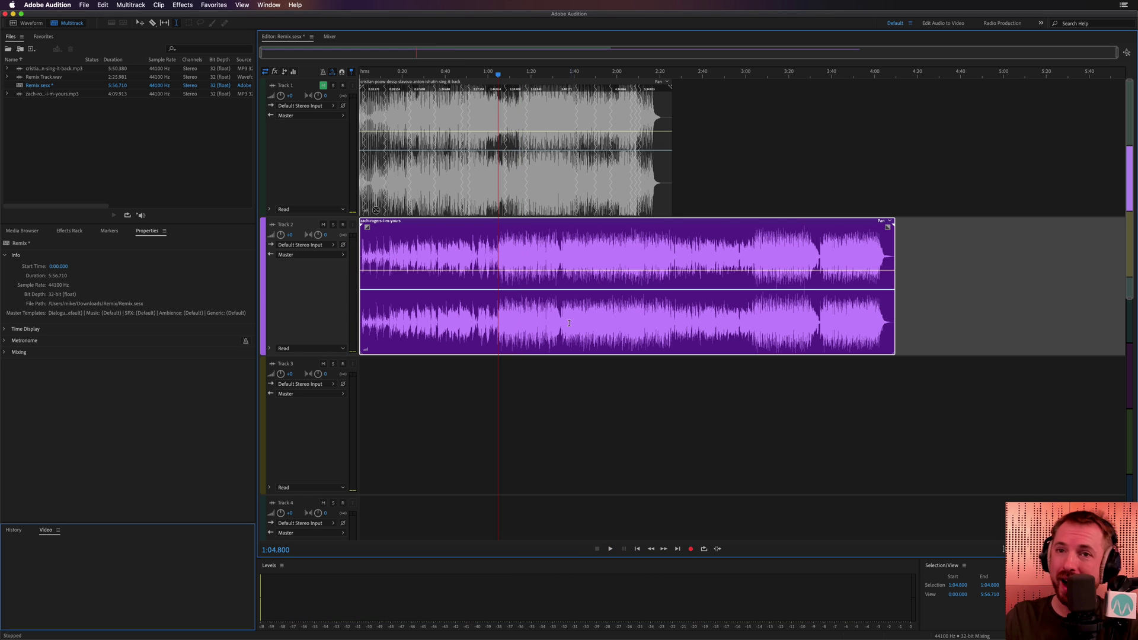
pyautogui.click(492, 244)
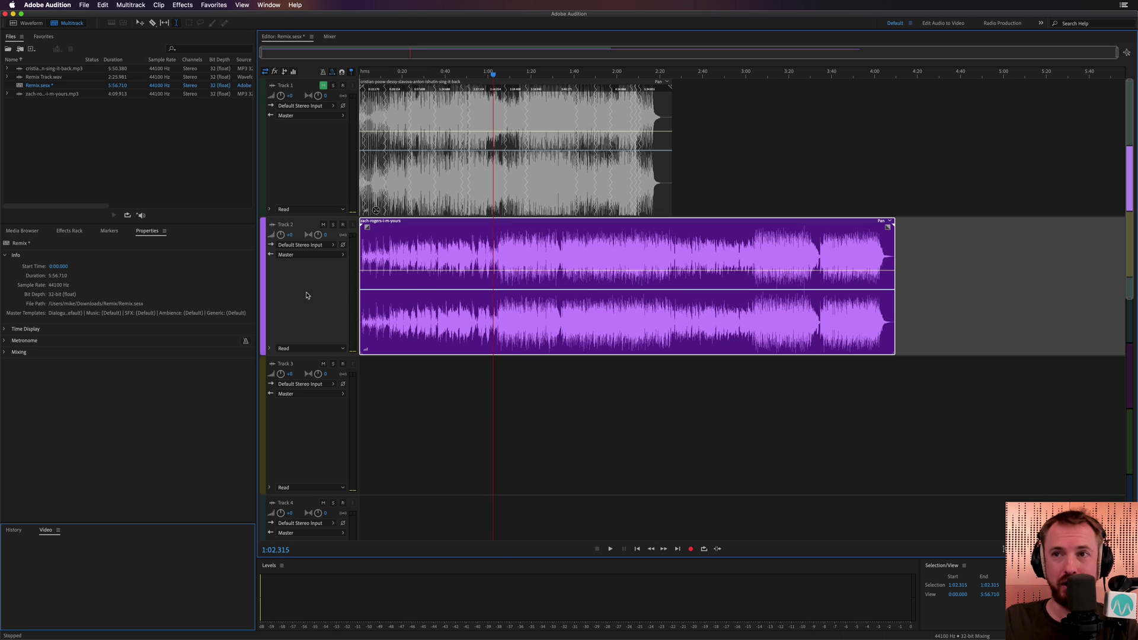
# - Enable Remix on the I'm Yours clip on Track 2
pyautogui.rightClick(448, 257)
pyautogui.moveTo(516, 536)
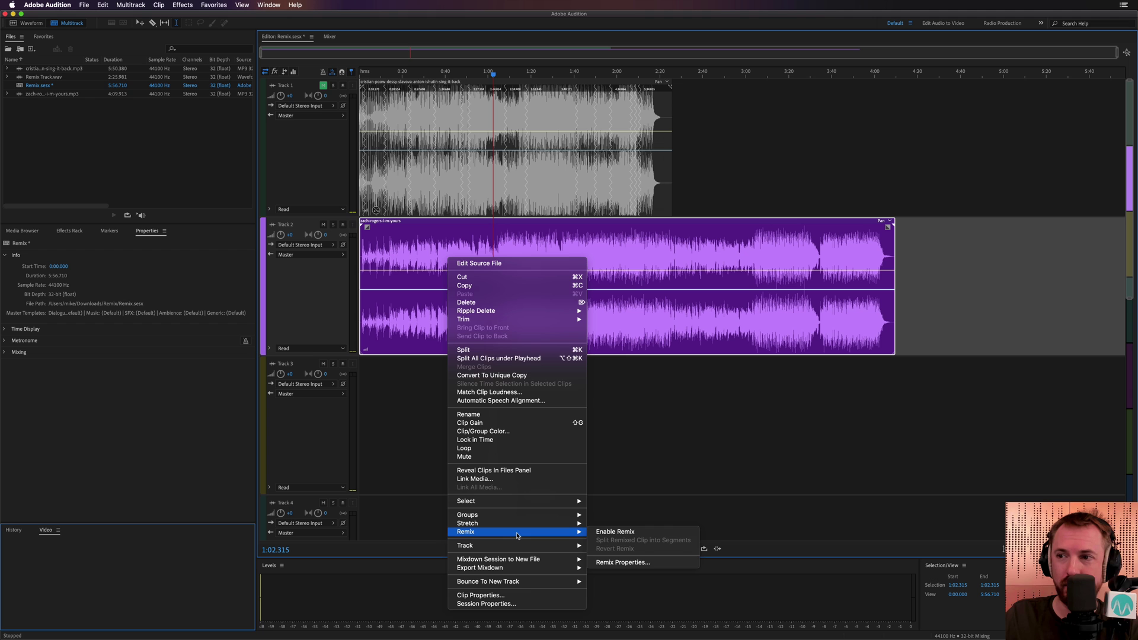
pyautogui.click(596, 532)
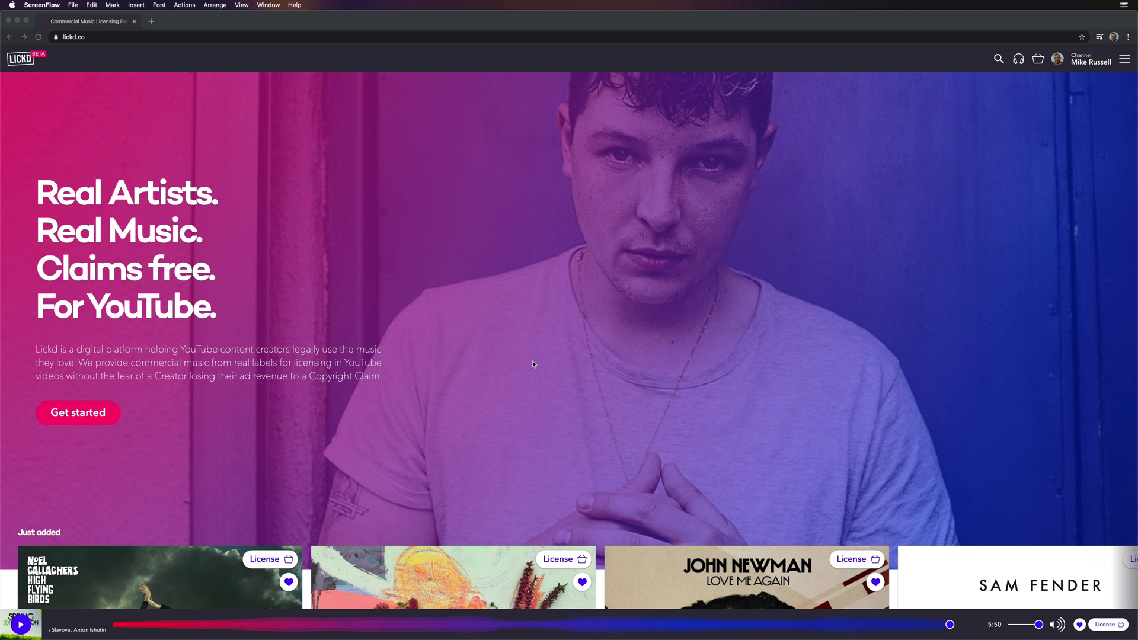
# - Add Standard licences for Sing It Back and Ave Maria (£6.00) to the Lickd cart
pyautogui.scroll(-8, 533, 363)
pyautogui.scroll(-3, 533, 363)
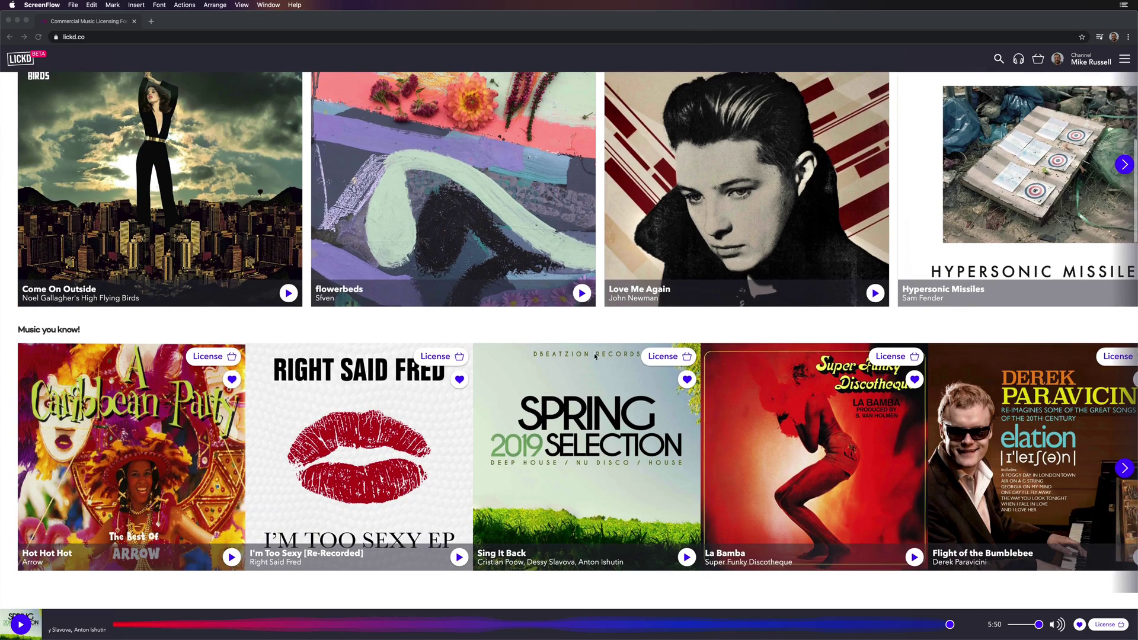
pyautogui.click(673, 356)
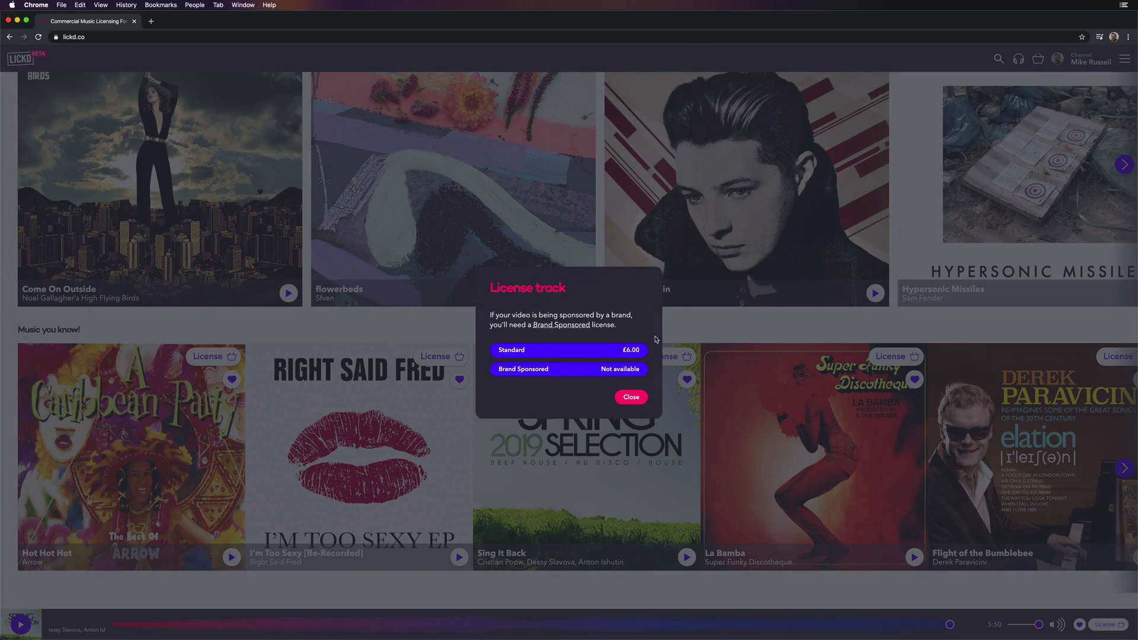
pyautogui.click(617, 354)
pyautogui.hscroll(8, 844, 441)
pyautogui.hscroll(20, 844, 441)
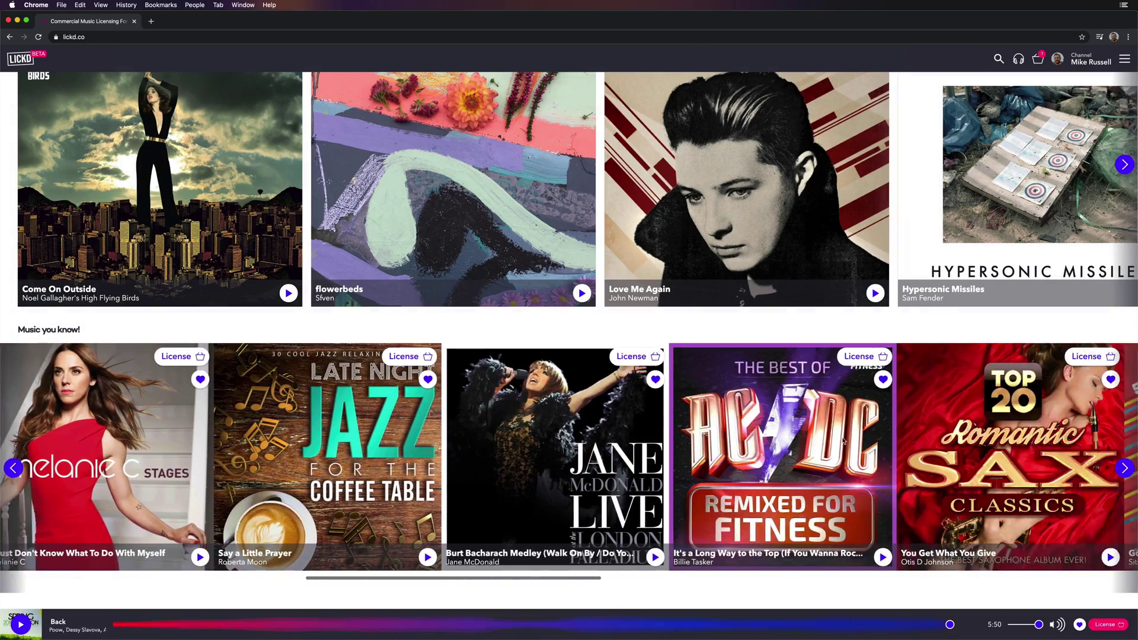
pyautogui.hscroll(5, 843, 441)
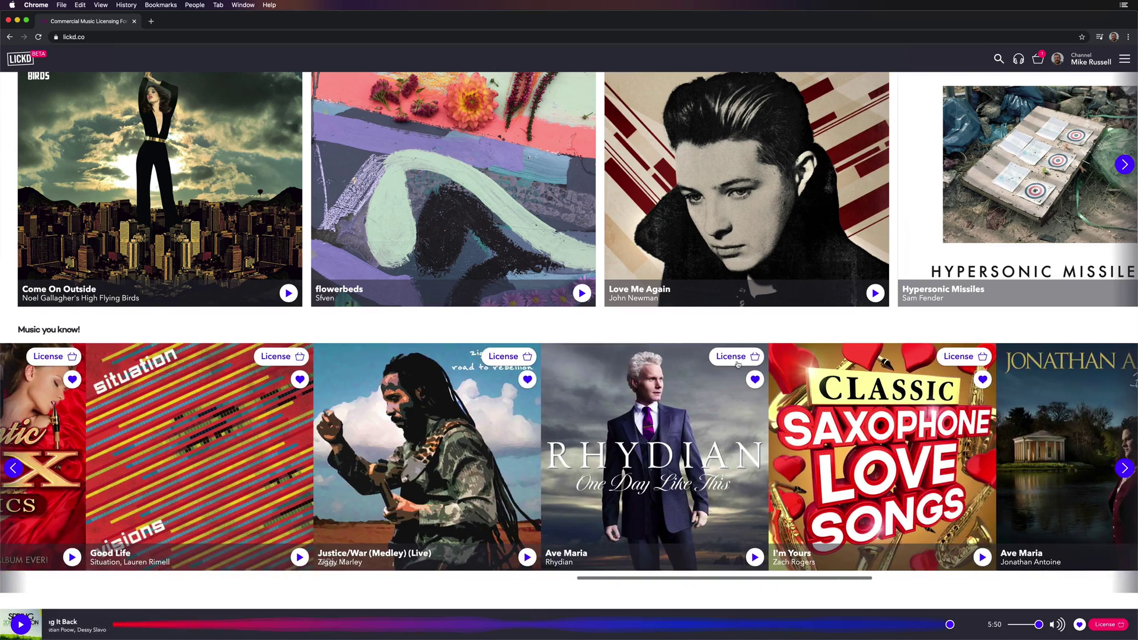
pyautogui.click(734, 358)
pyautogui.click(639, 355)
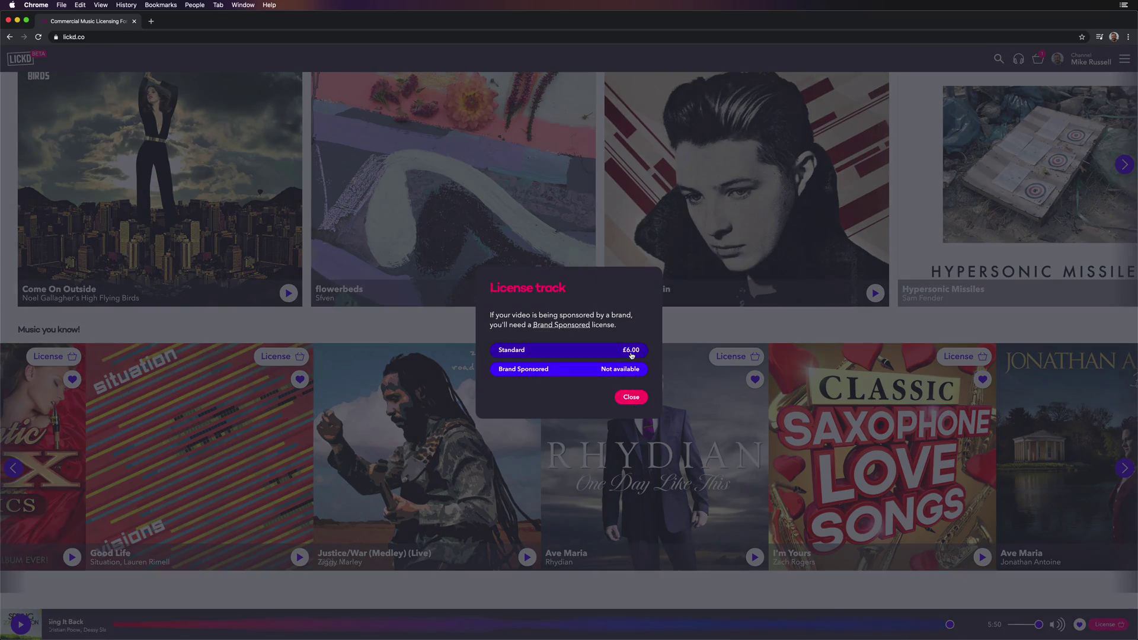
# - Choose the Standard licence for I'm Yours and scroll through the page
pyautogui.click(974, 358)
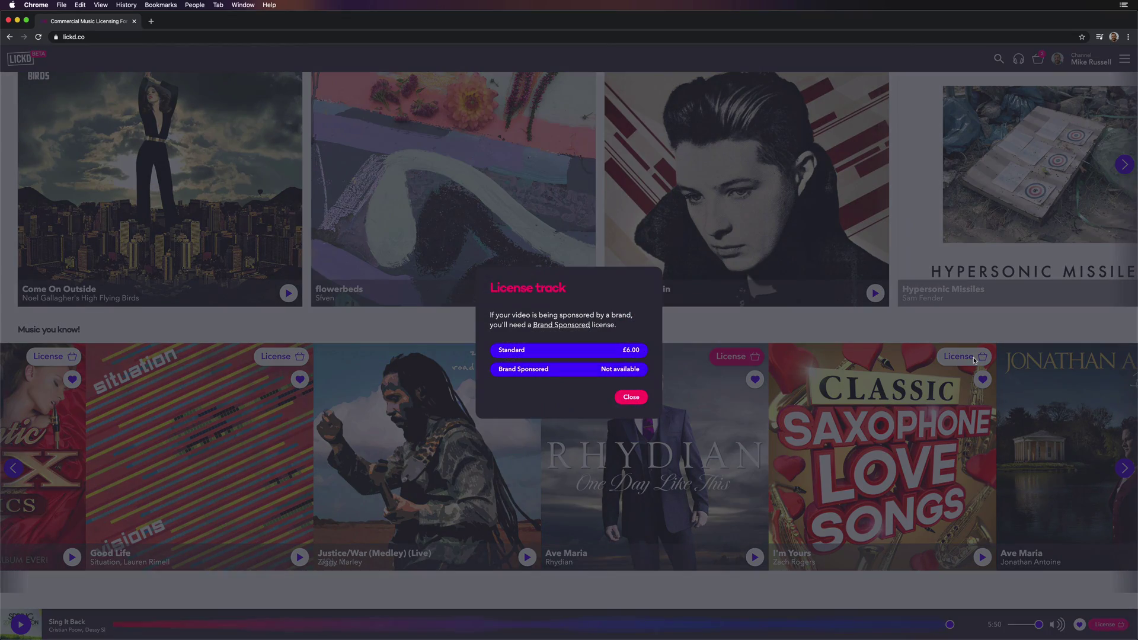
pyautogui.click(637, 350)
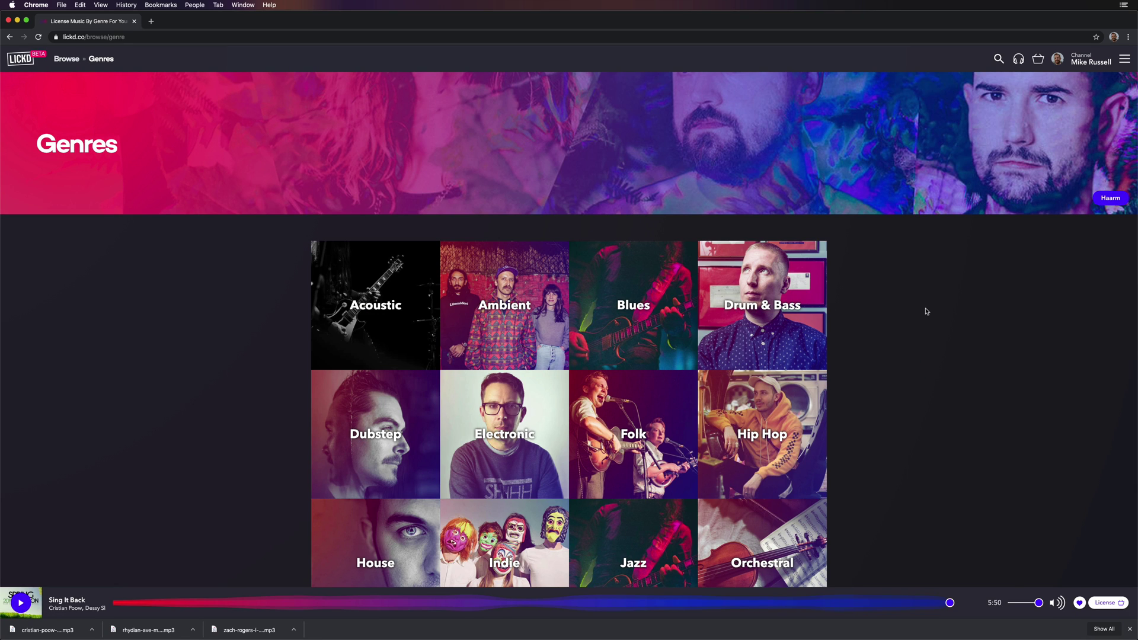
pyautogui.scroll(-5, 927, 311)
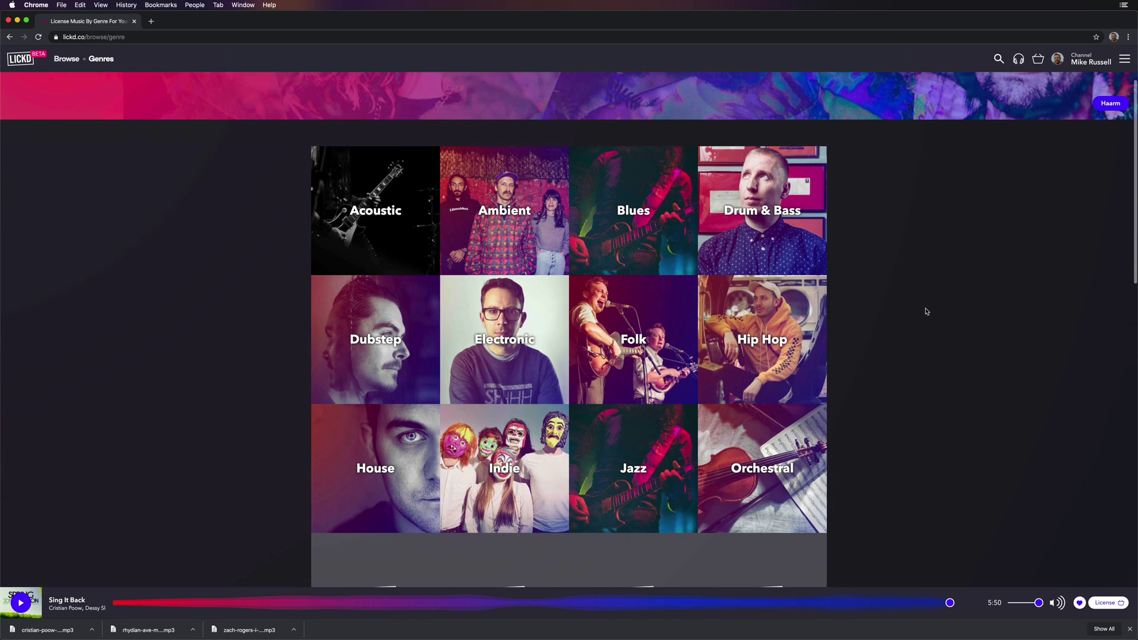
pyautogui.scroll(-3, 927, 312)
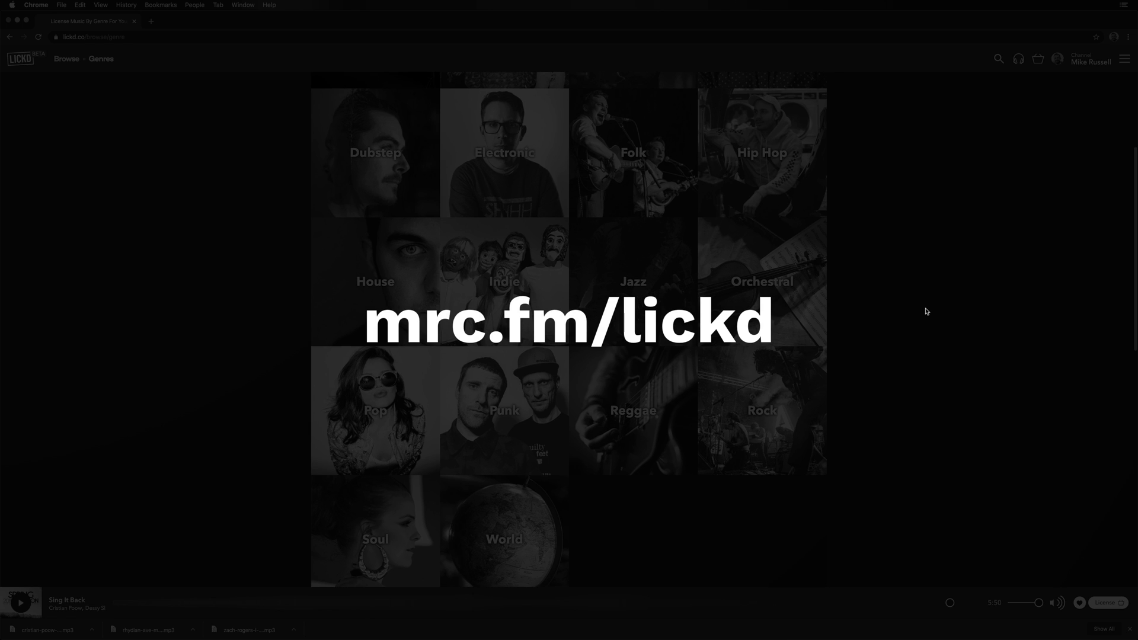
pyautogui.scroll(8, 927, 312)
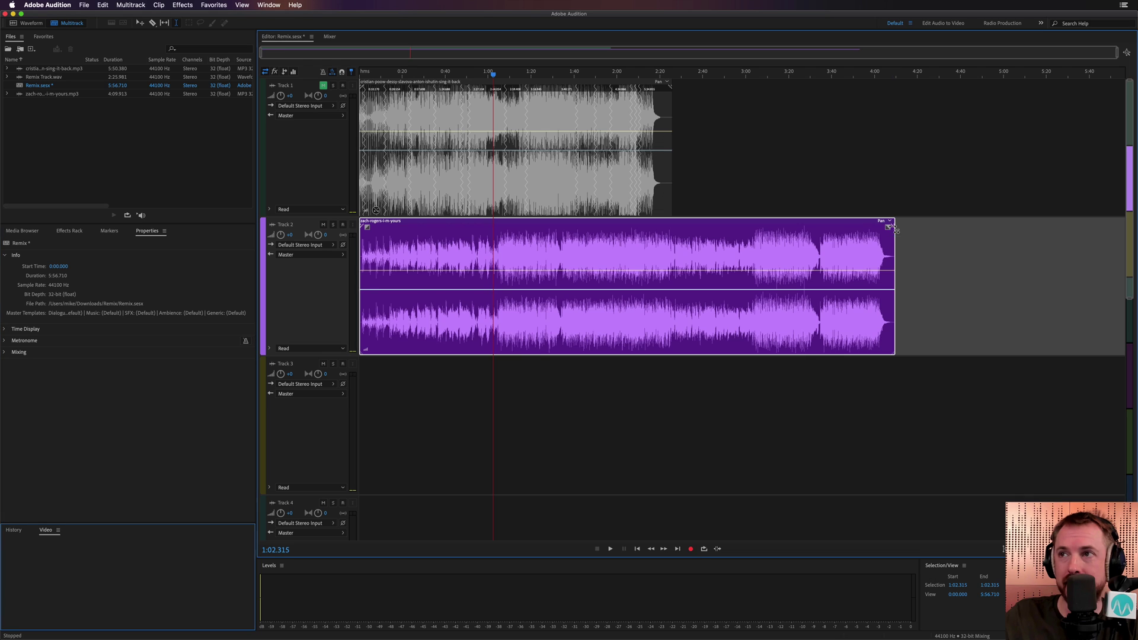
# - Shorten the remixed Track 2 song to about 2:25 and play it from around 0:30
pyautogui.moveTo(895, 228); pyautogui.dragTo(670, 225)
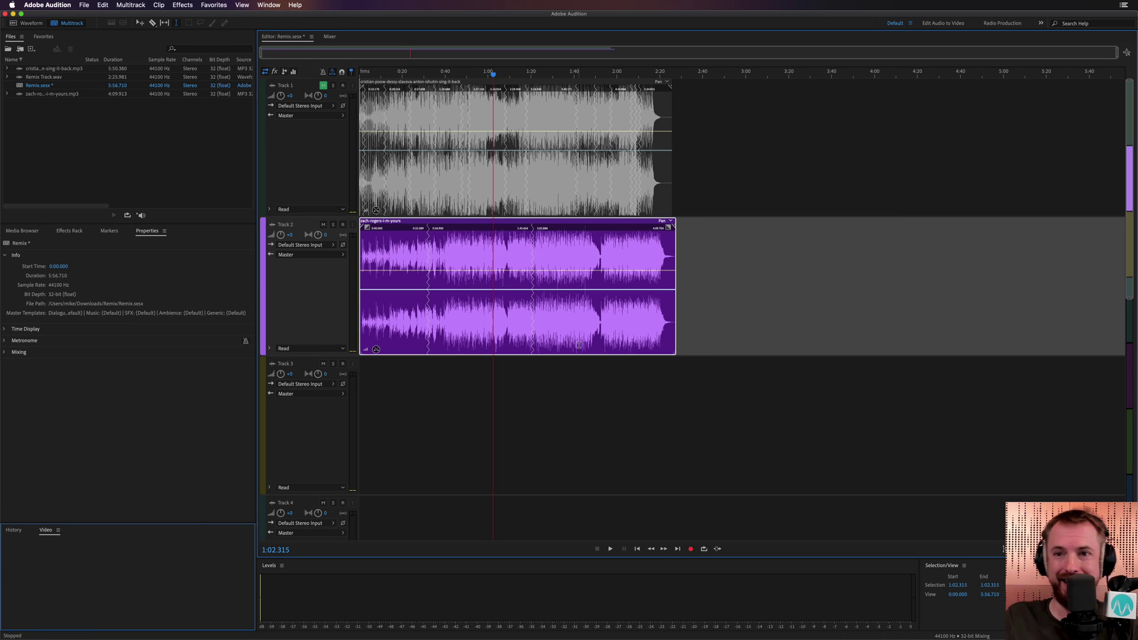
pyautogui.click(418, 76)
pyautogui.scroll(5, 418, 76)
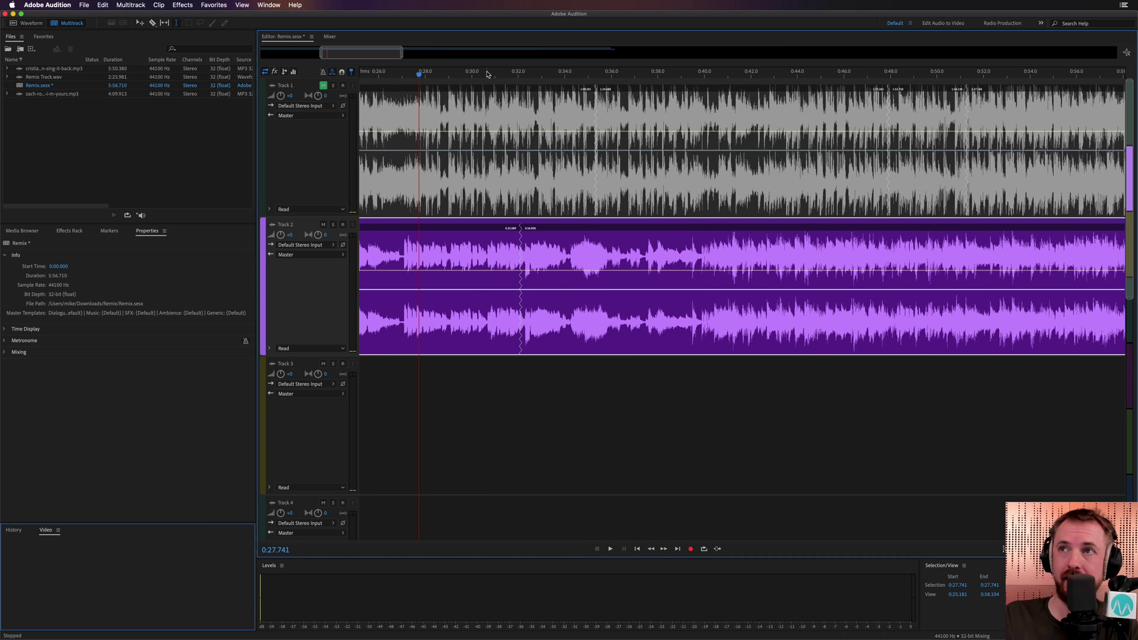
pyautogui.click(487, 74)
pyautogui.press('space')
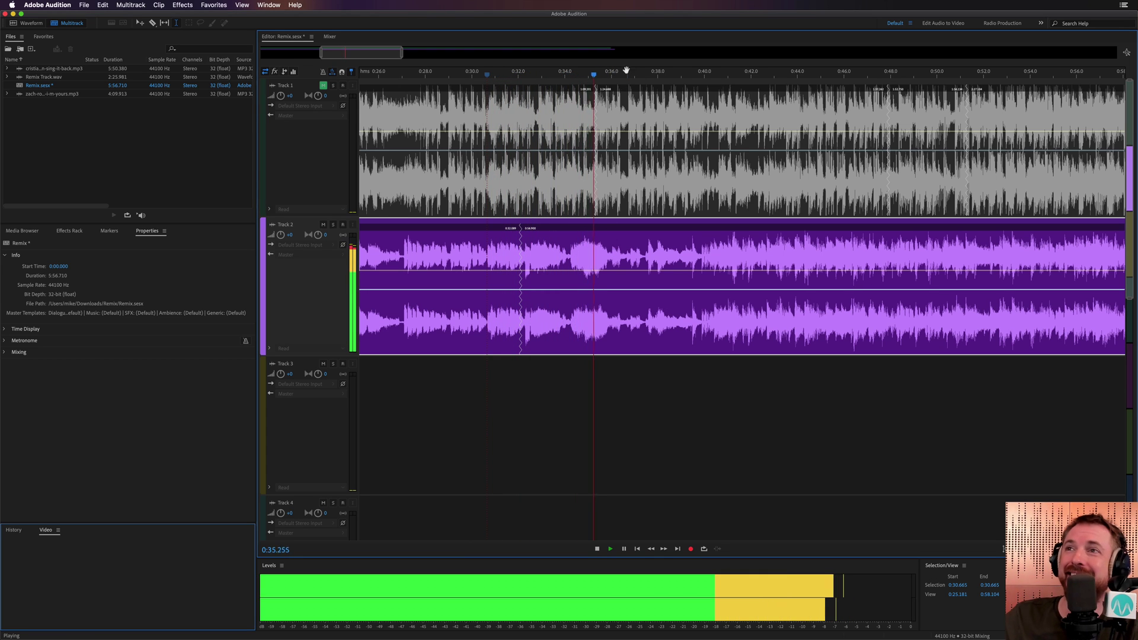
# - Zoom out to the whole session, stop playback, and select the Track 2 clip to show its remix settings
pyautogui.press('\\')
pyautogui.scroll(5, 571, 278)
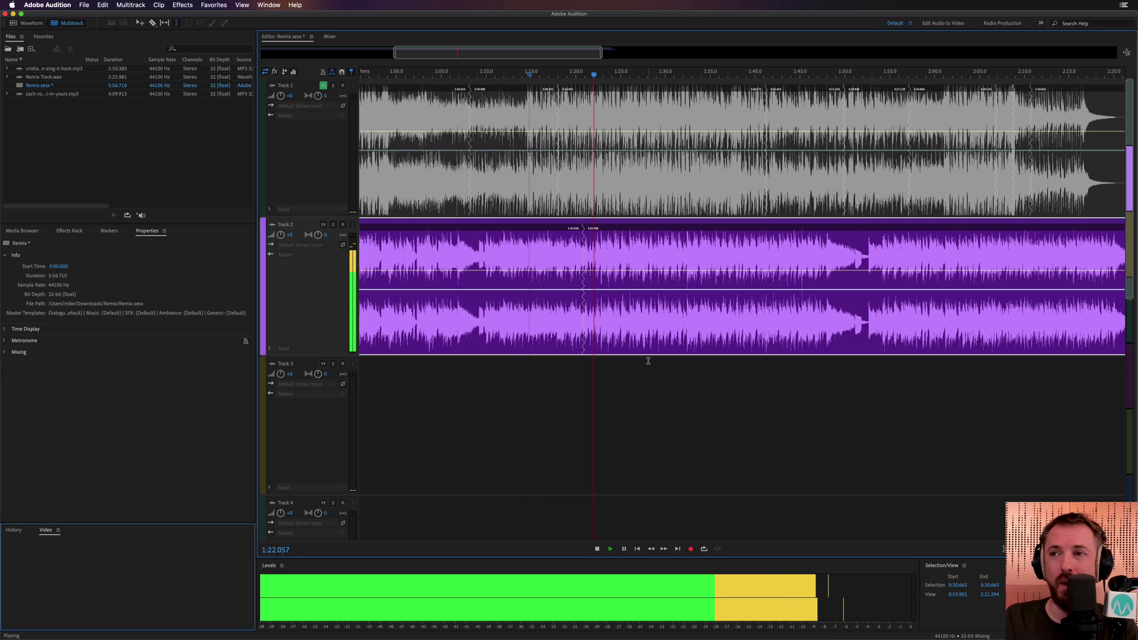
pyautogui.scroll(-3, 596, 88)
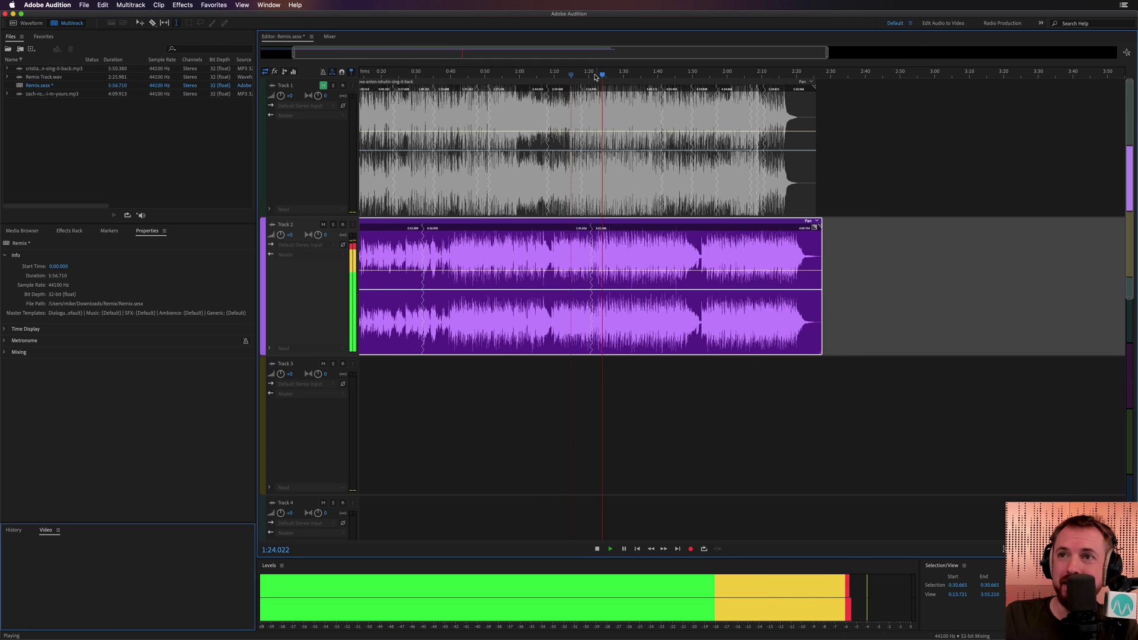
pyautogui.press('space')
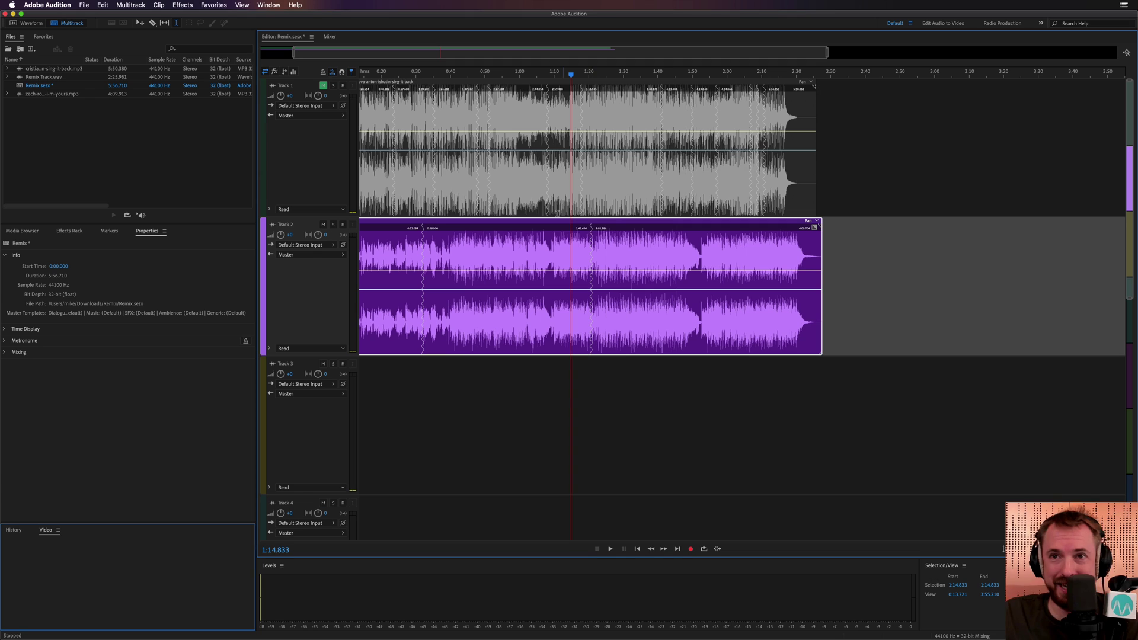
pyautogui.hscroll(-3, 503, 276)
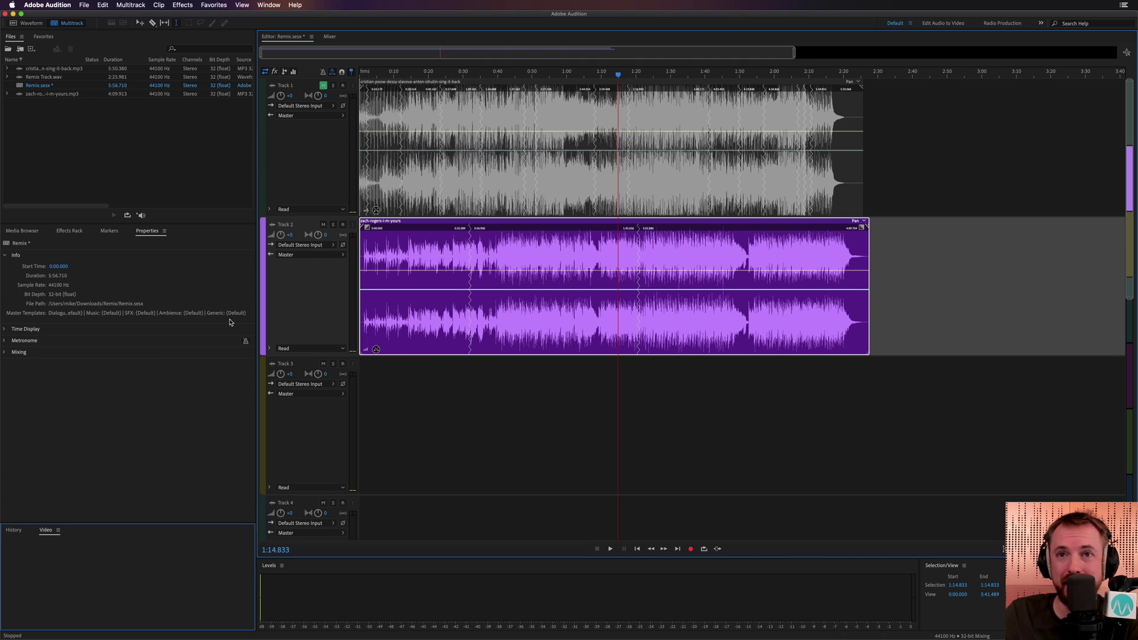
pyautogui.click(465, 255)
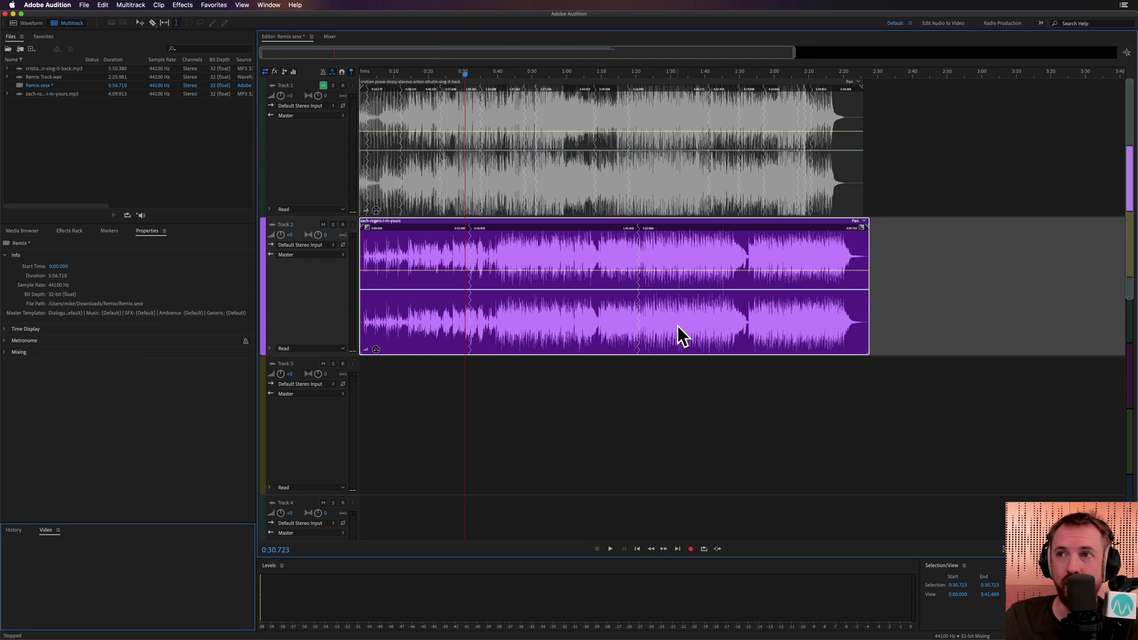
pyautogui.click(562, 347)
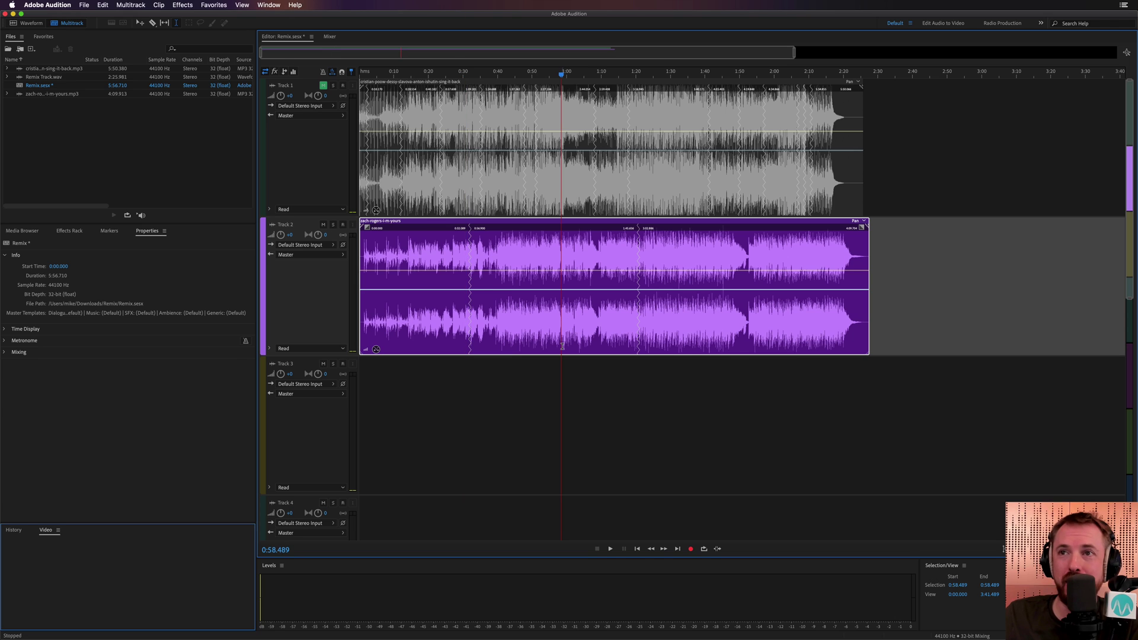
pyautogui.click(482, 261)
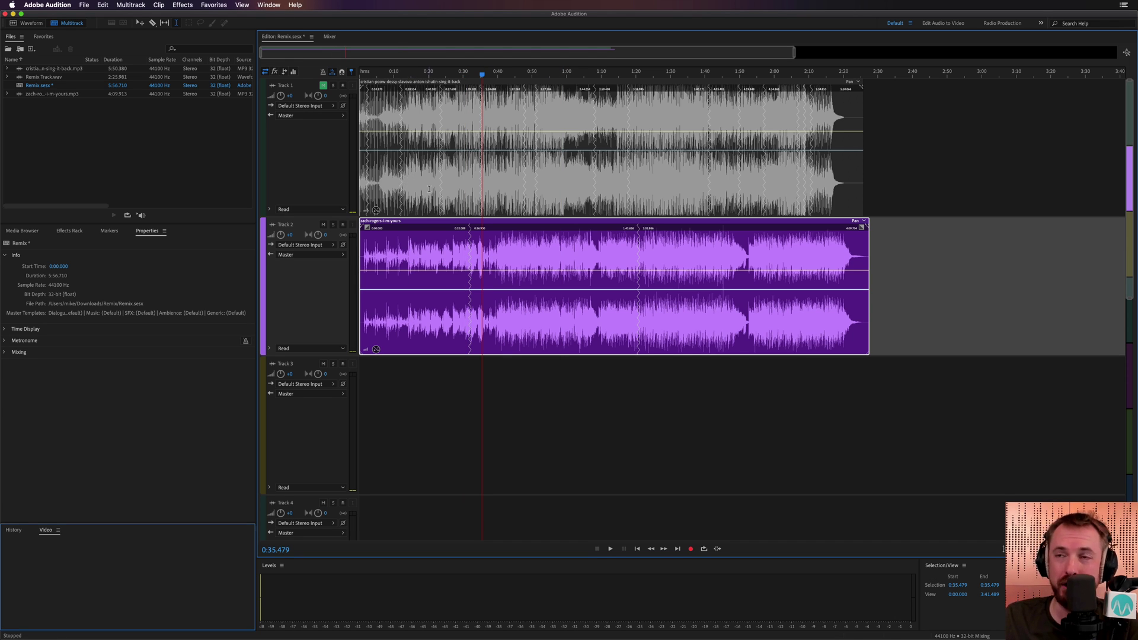
pyautogui.click(423, 315)
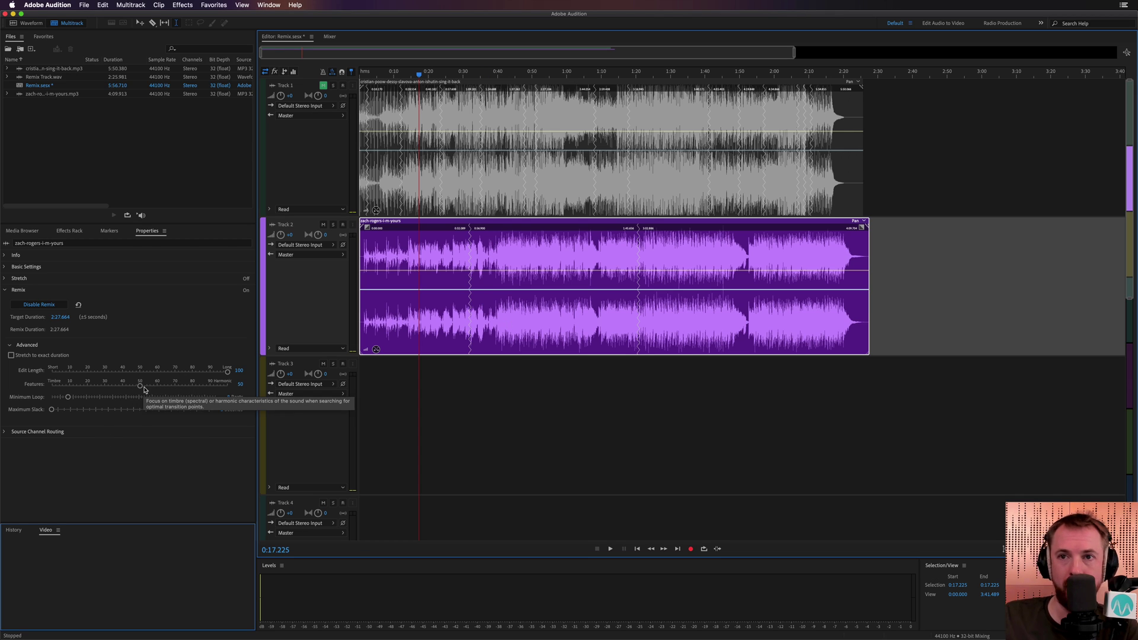
# - Set the Track 2 remix Features slider to 0 and preview the remix from about 1:35
pyautogui.moveTo(144, 389); pyautogui.dragTo(207, 389)
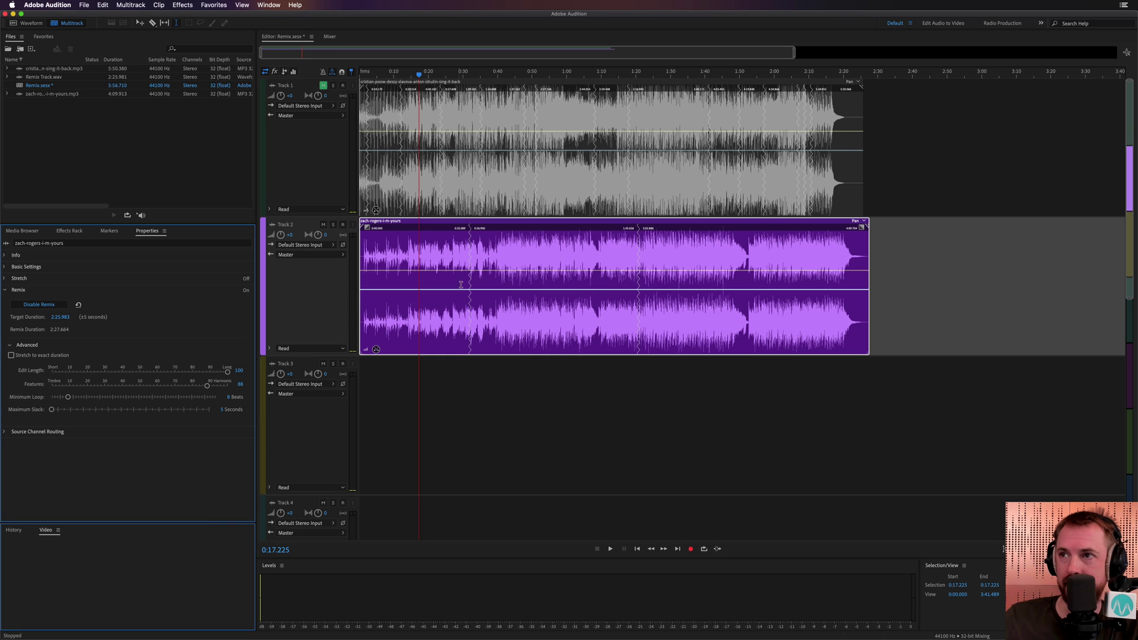
pyautogui.moveTo(214, 388); pyautogui.dragTo(53, 387)
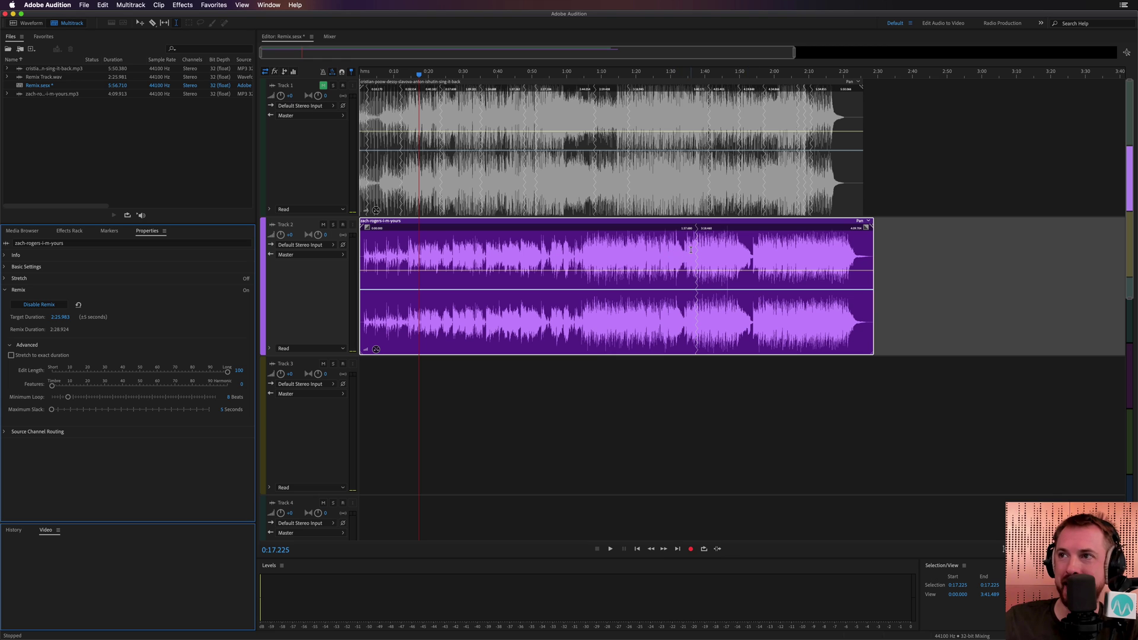
pyautogui.click(691, 267)
pyautogui.press('space')
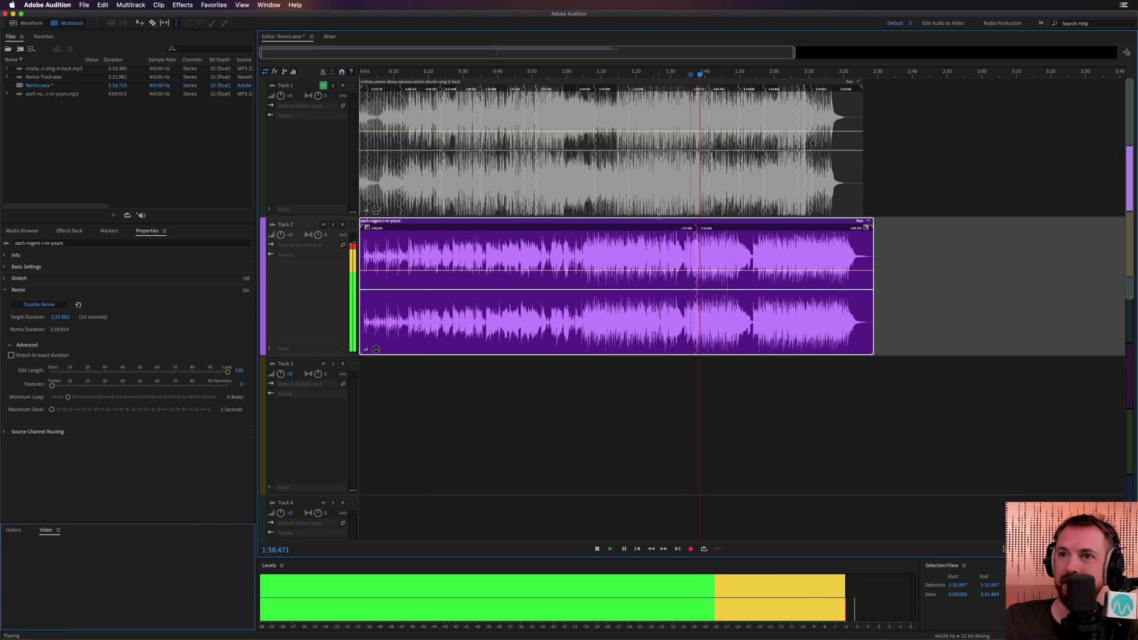
pyautogui.press('space')
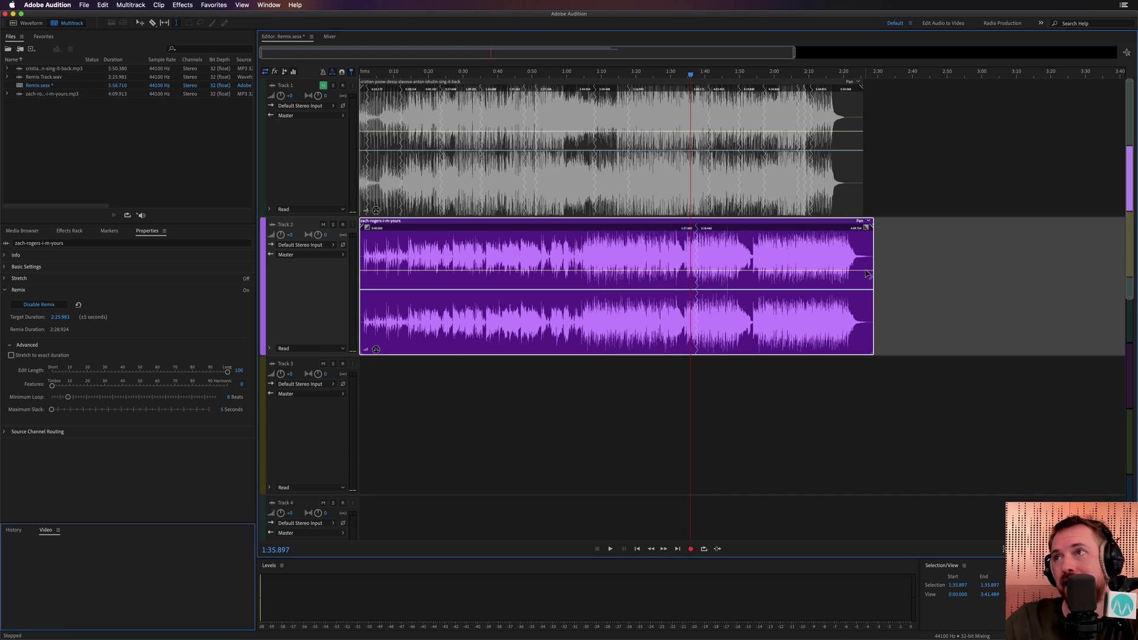
# - Give the Track 2 remix a 2:20 target duration and stretch it to that exact length
pyautogui.click(61, 317)
pyautogui.write('2:20')
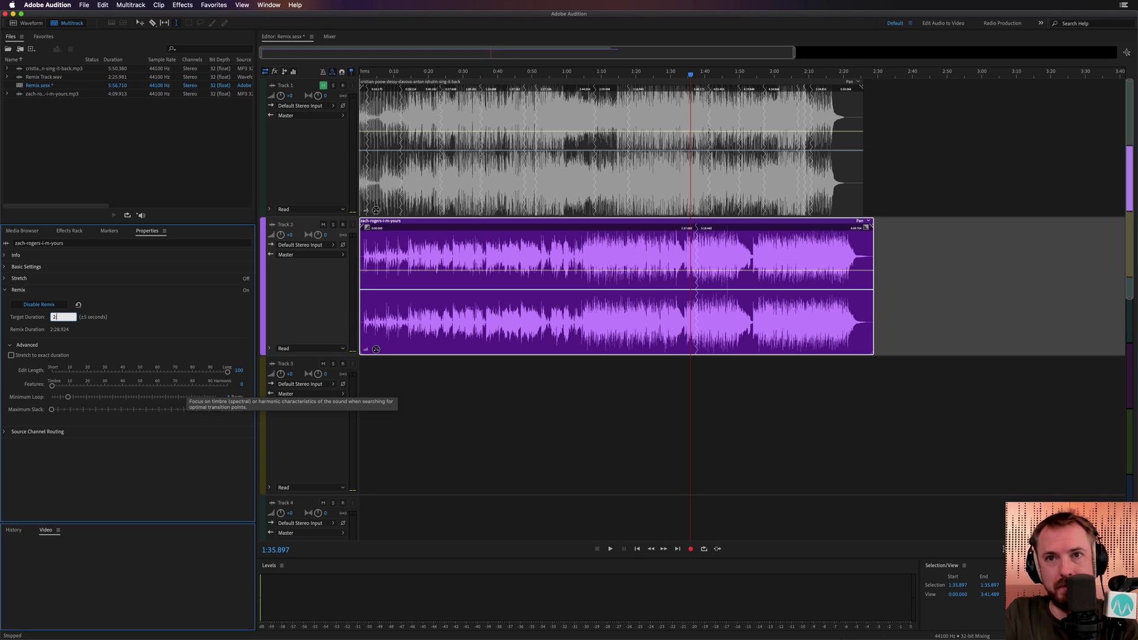
pyautogui.press('Return')
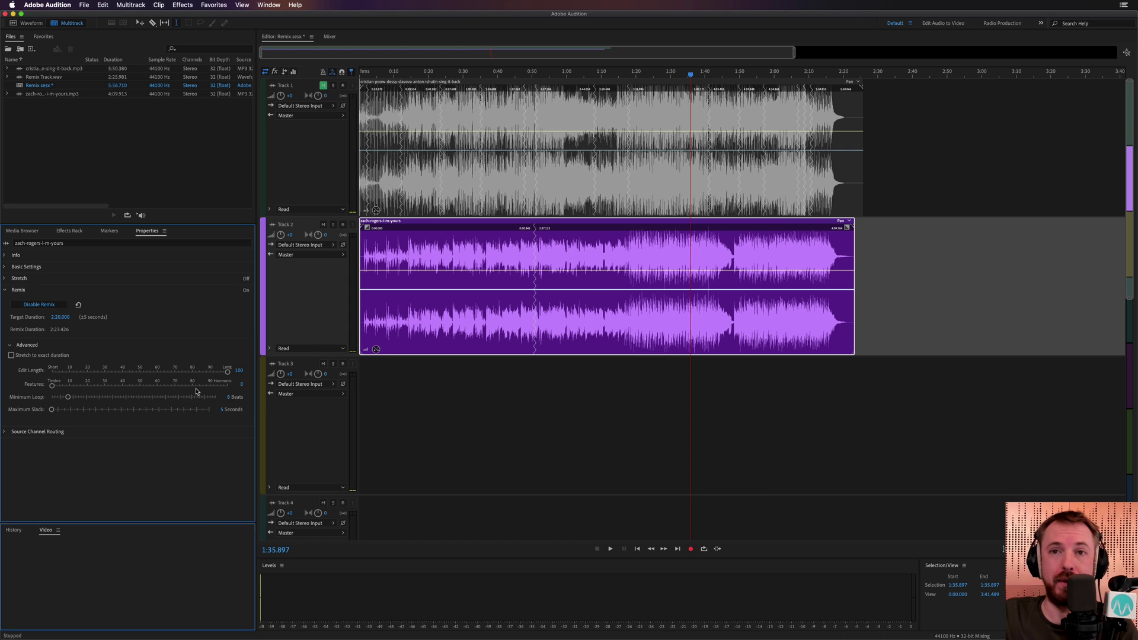
pyautogui.click(34, 356)
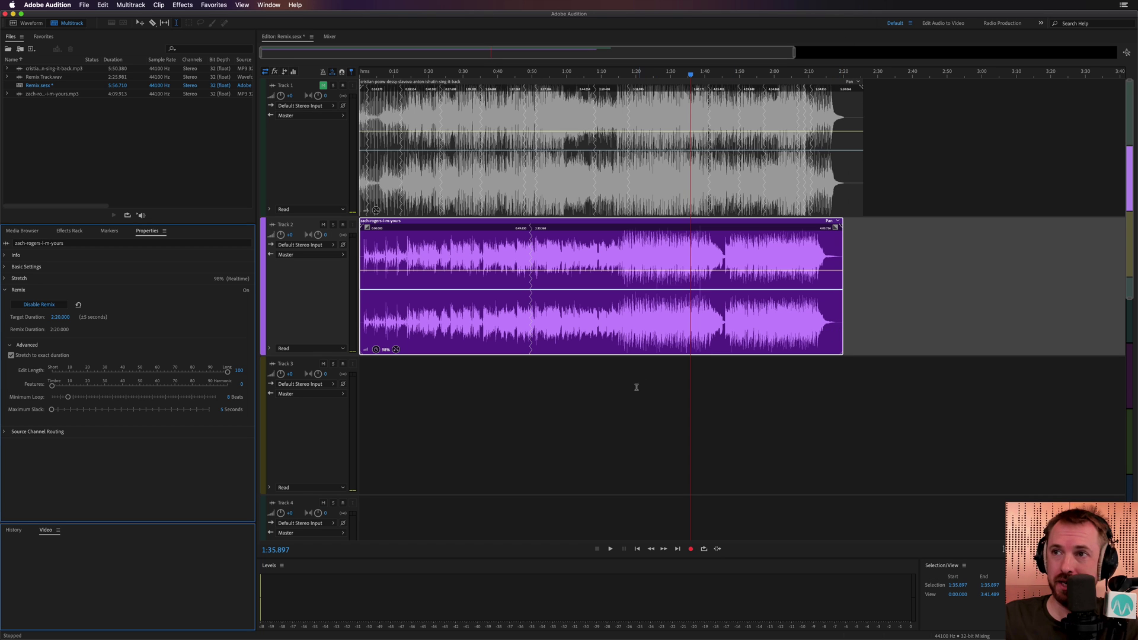
# - Preview the Track 2 remix from about 0:47
pyautogui.click(522, 307)
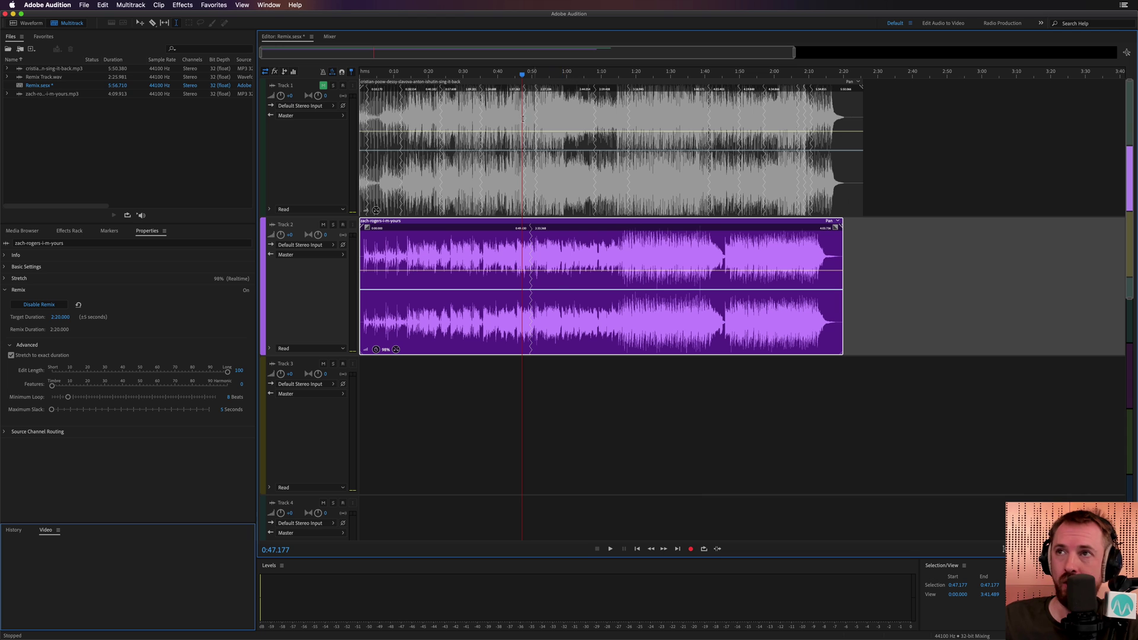
pyautogui.scroll(5, 540, 74)
pyautogui.press('space')
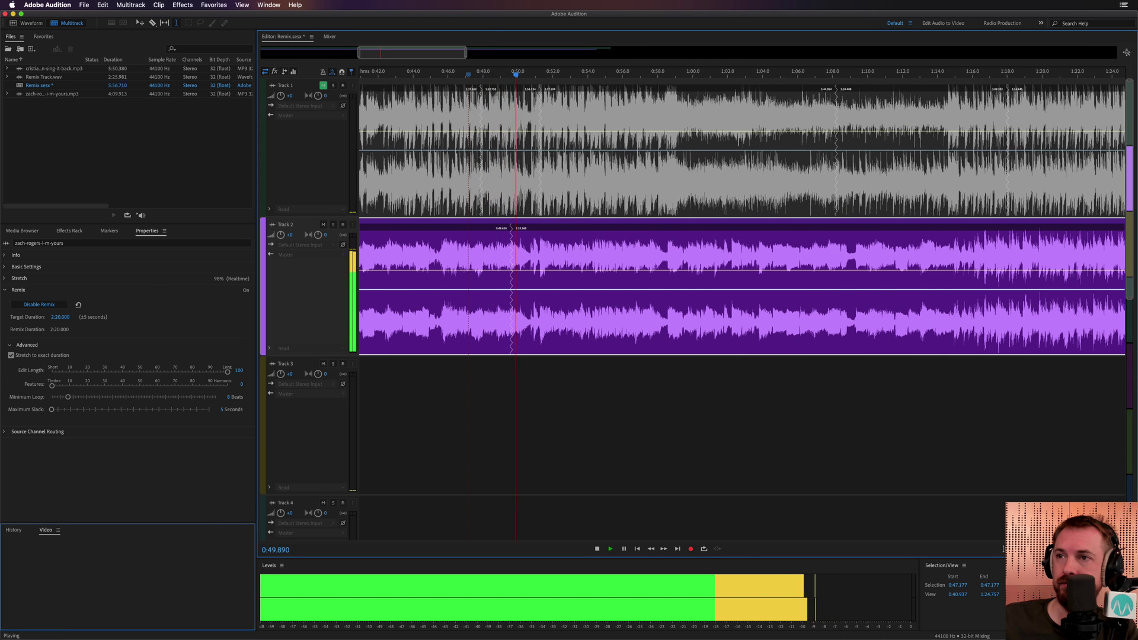
pyautogui.press('space')
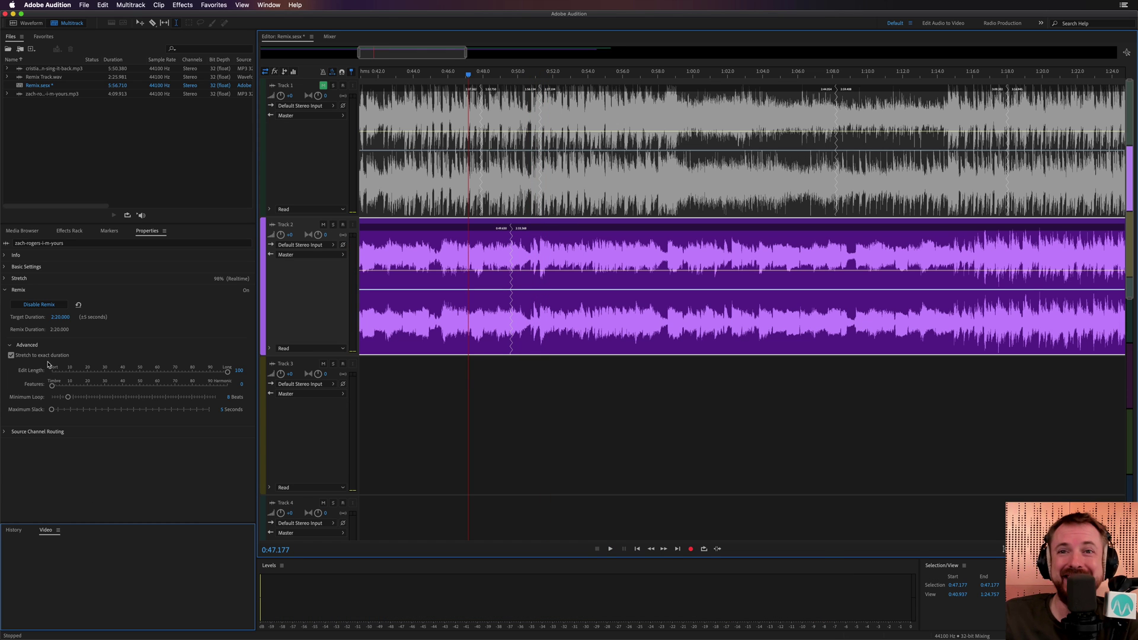
# - Turn off exact-duration stretching, zoom out to the full session, and deselect the Track 2 clip
pyautogui.click(11, 355)
pyautogui.press('\\')
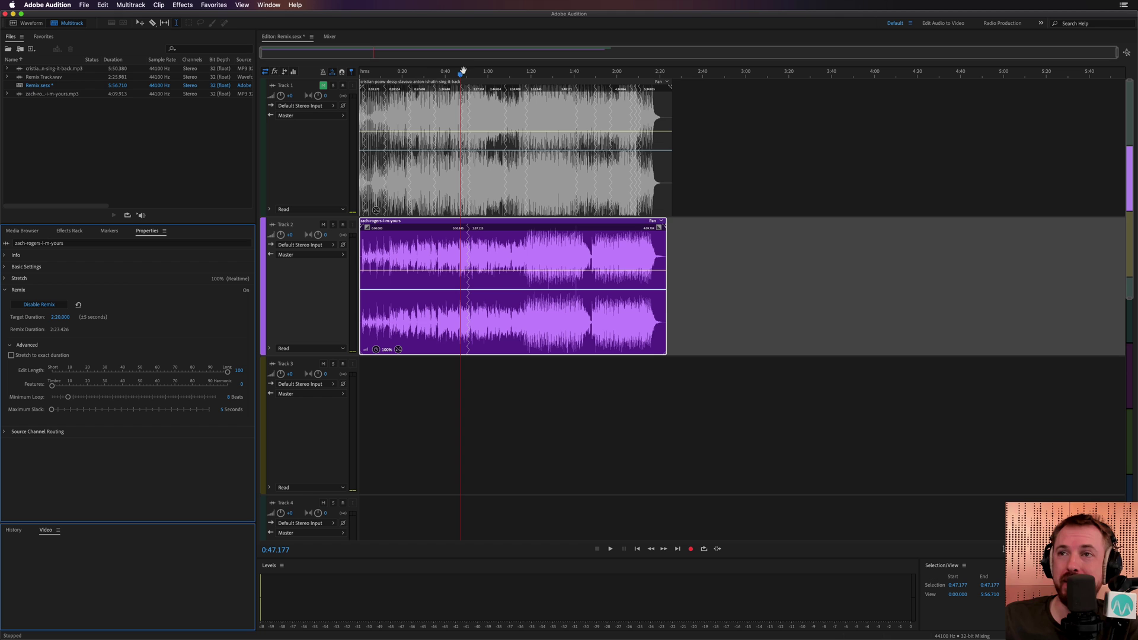
pyautogui.hotkey('ctrl', 'shift', 'a')
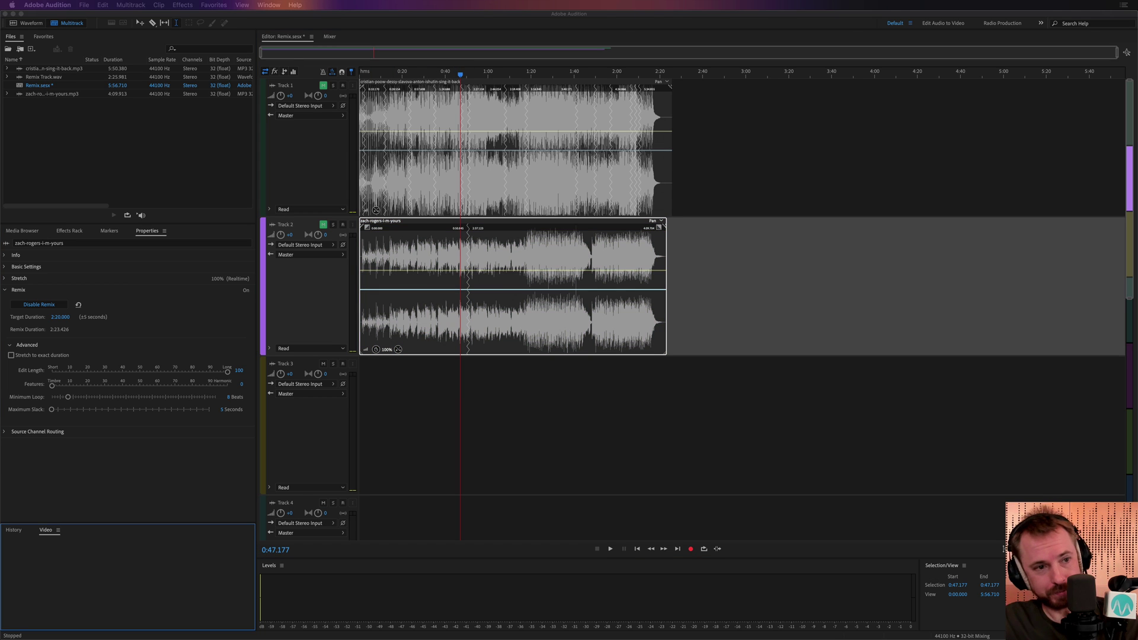
# - Place rhydian-ave-maria.mp3 on Track 3 and preview a short part of it
pyautogui.moveTo(0, 528); pyautogui.dragTo(474, 469)
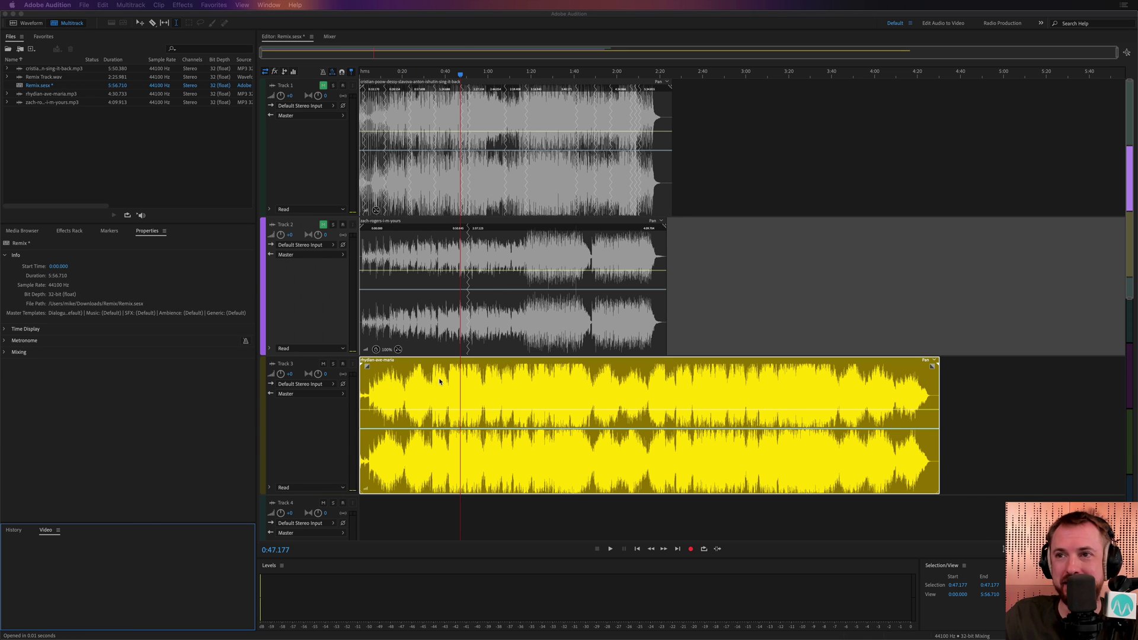
pyautogui.click(448, 406)
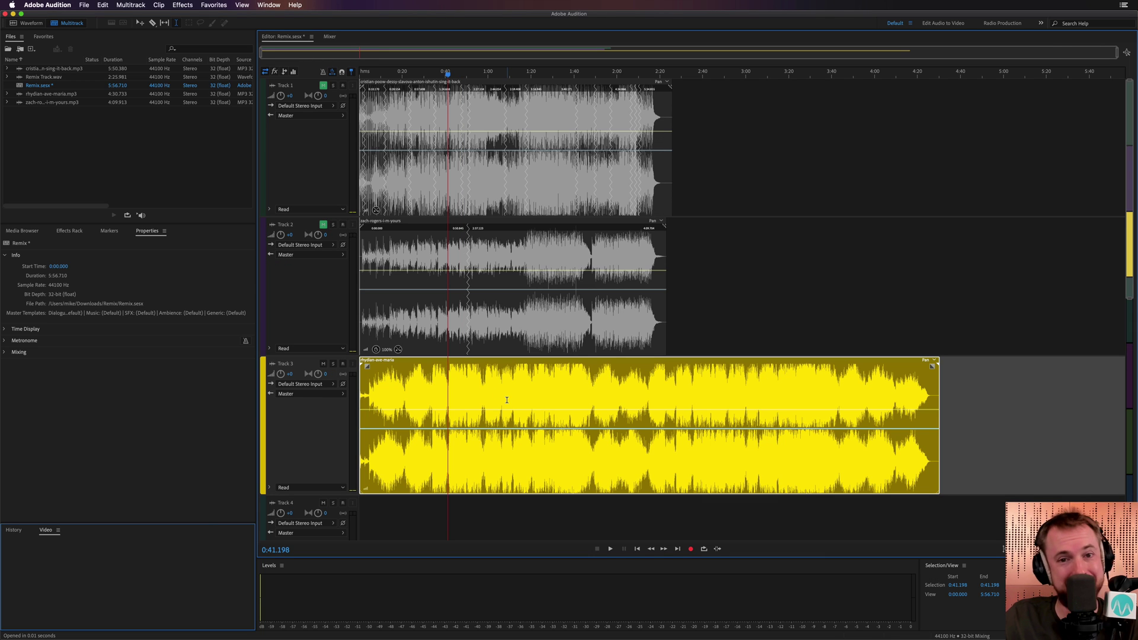
pyautogui.press('space')
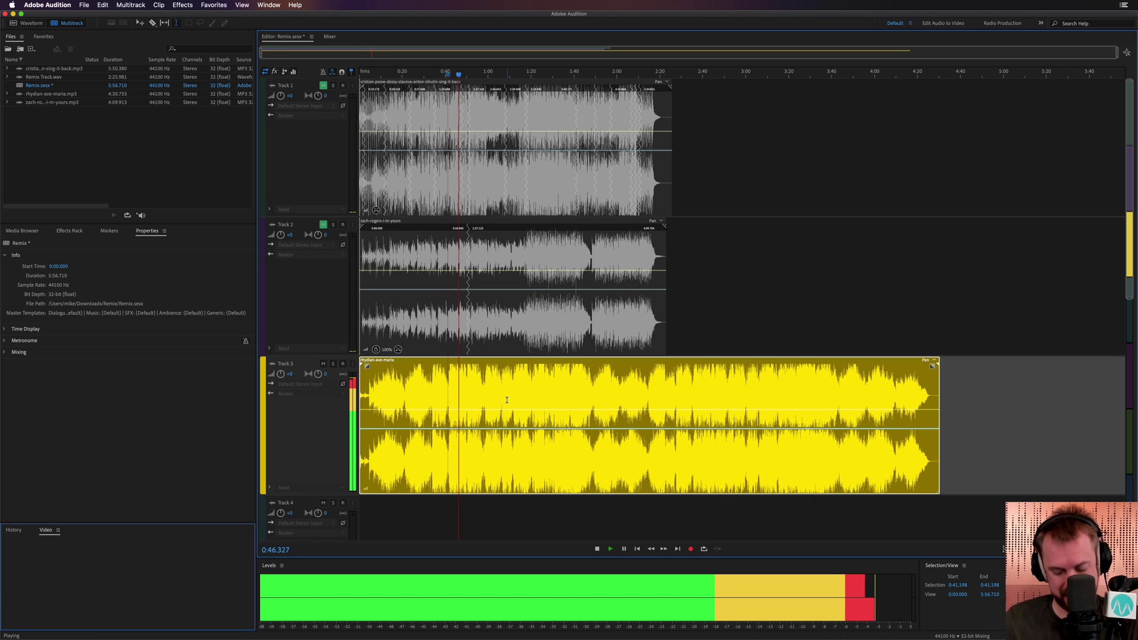
pyautogui.press('space')
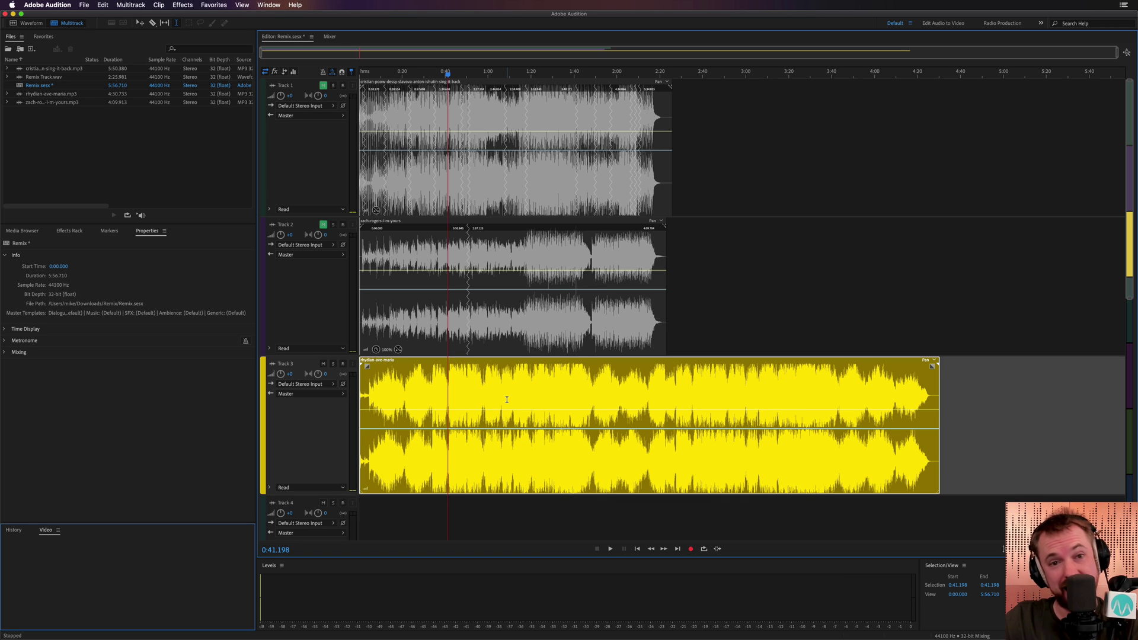
# - Enable Remix on the Track 3 clip and shorten it to end level with Track 2
pyautogui.rightClick(467, 392)
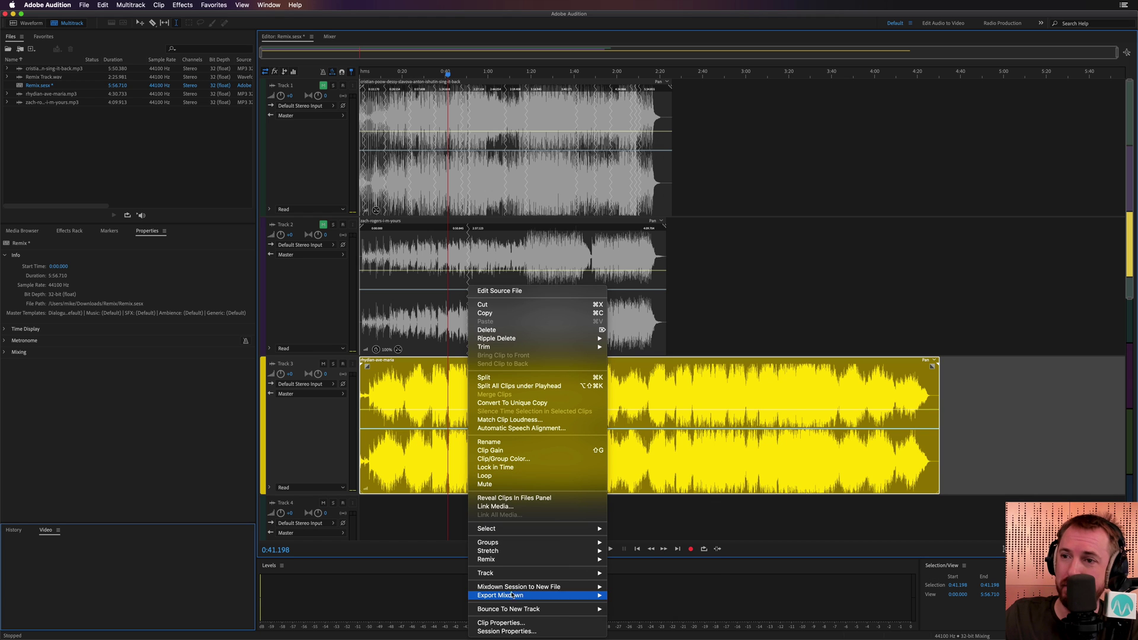
pyautogui.moveTo(524, 560)
pyautogui.click(627, 559)
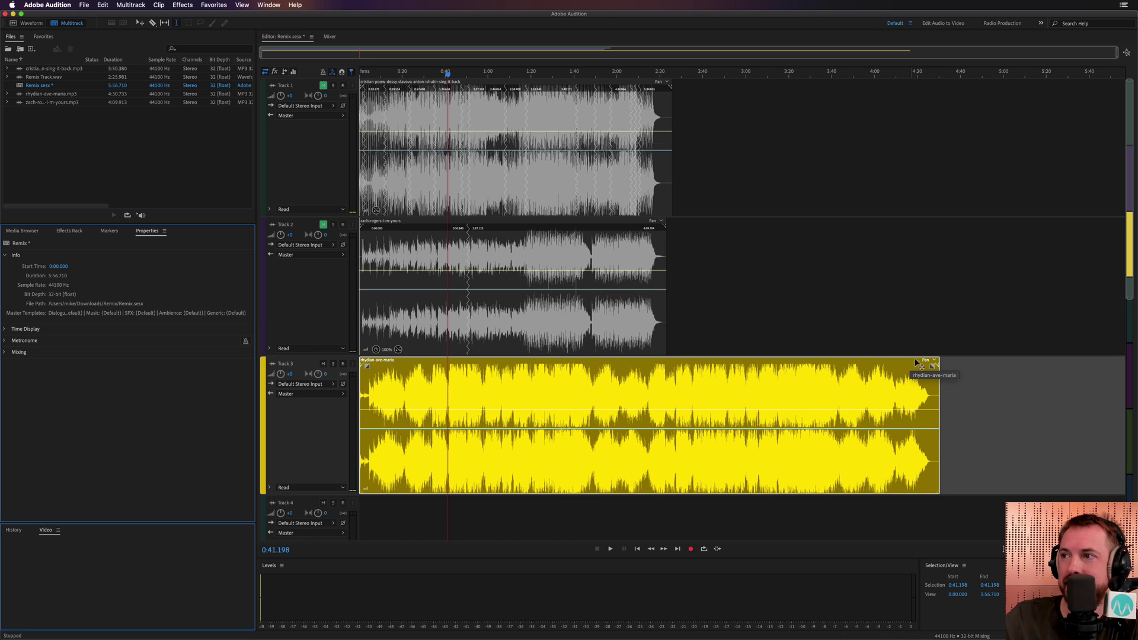
pyautogui.click(869, 365)
pyautogui.moveTo(868, 365); pyautogui.dragTo(666, 363)
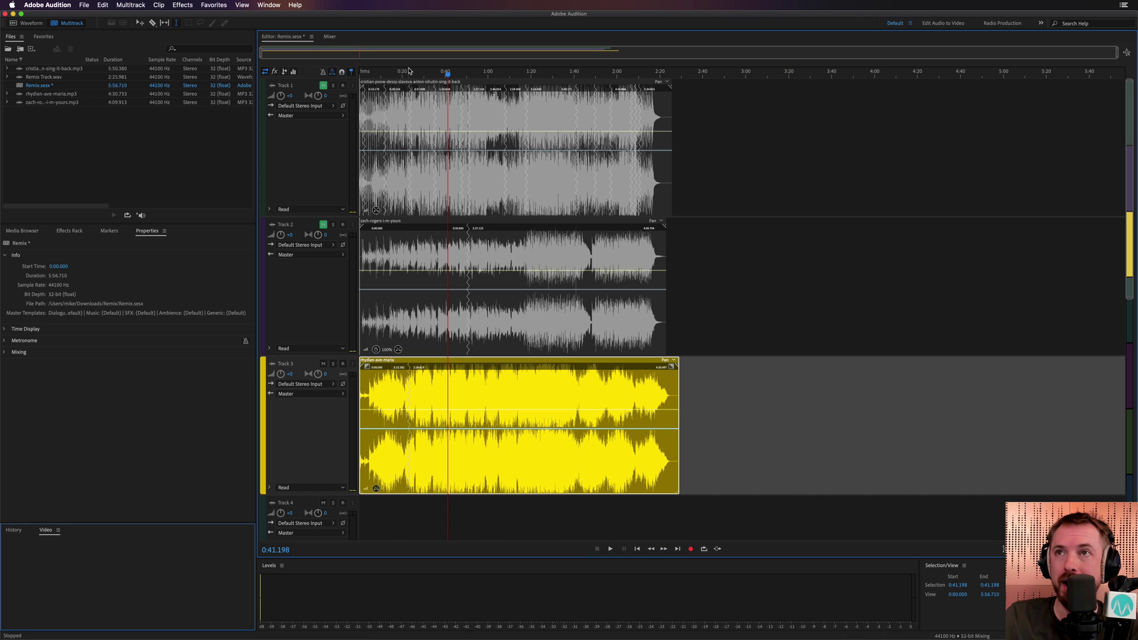
# - Preview the Track 3 remix from about 0:21, then zoom out to the whole session
pyautogui.moveTo(408, 72); pyautogui.dragTo(405, 72)
pyautogui.scroll(10, 405, 73)
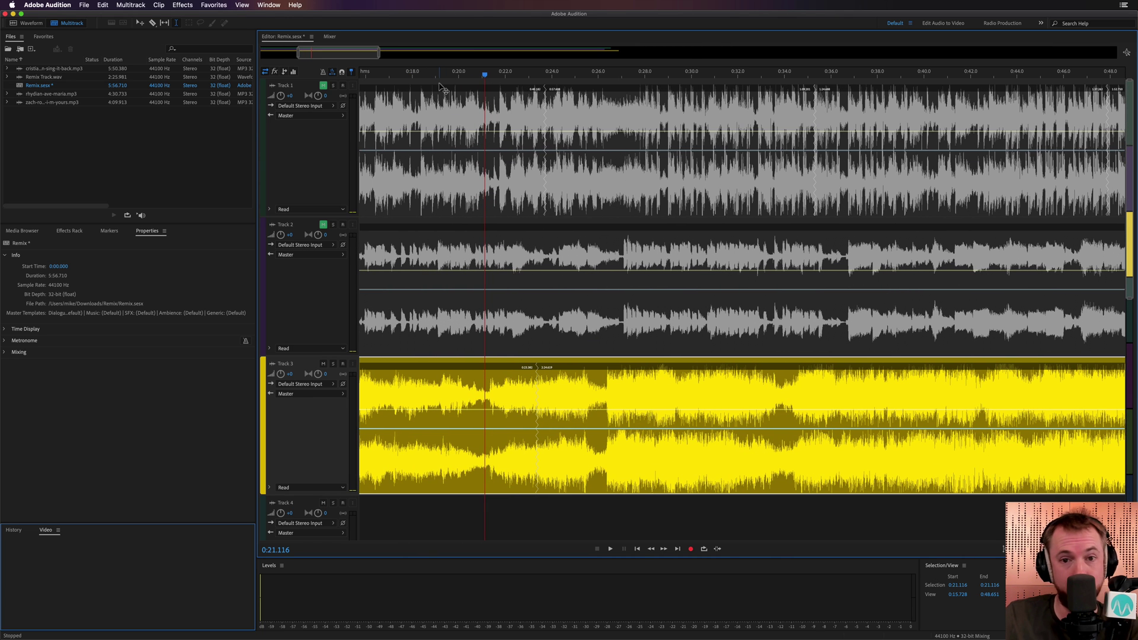
pyautogui.press('space')
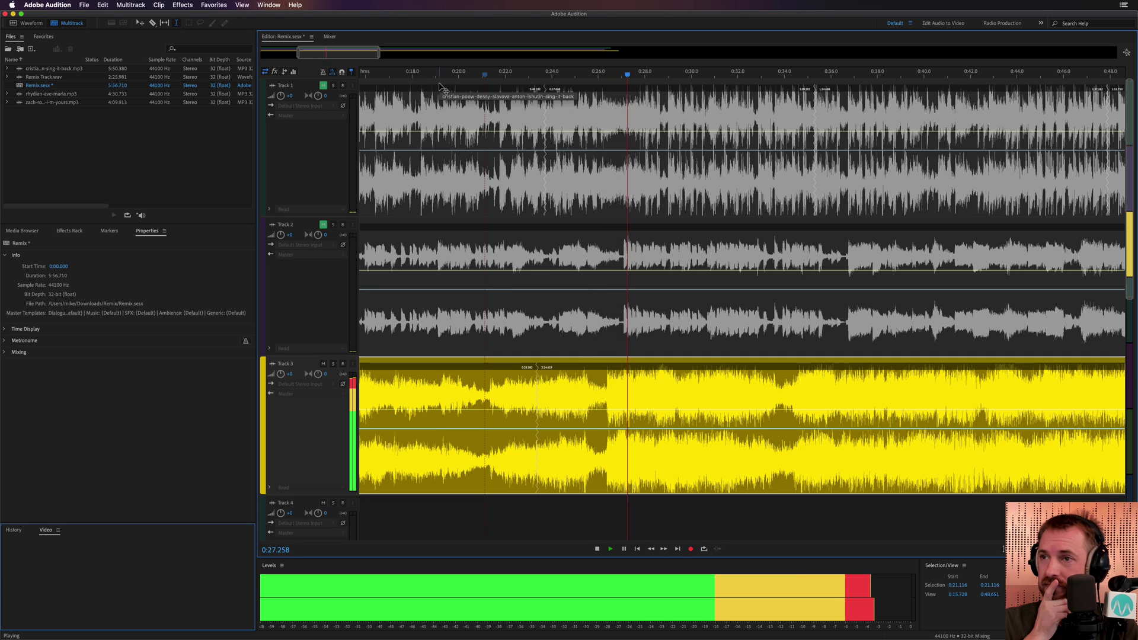
pyautogui.press('space')
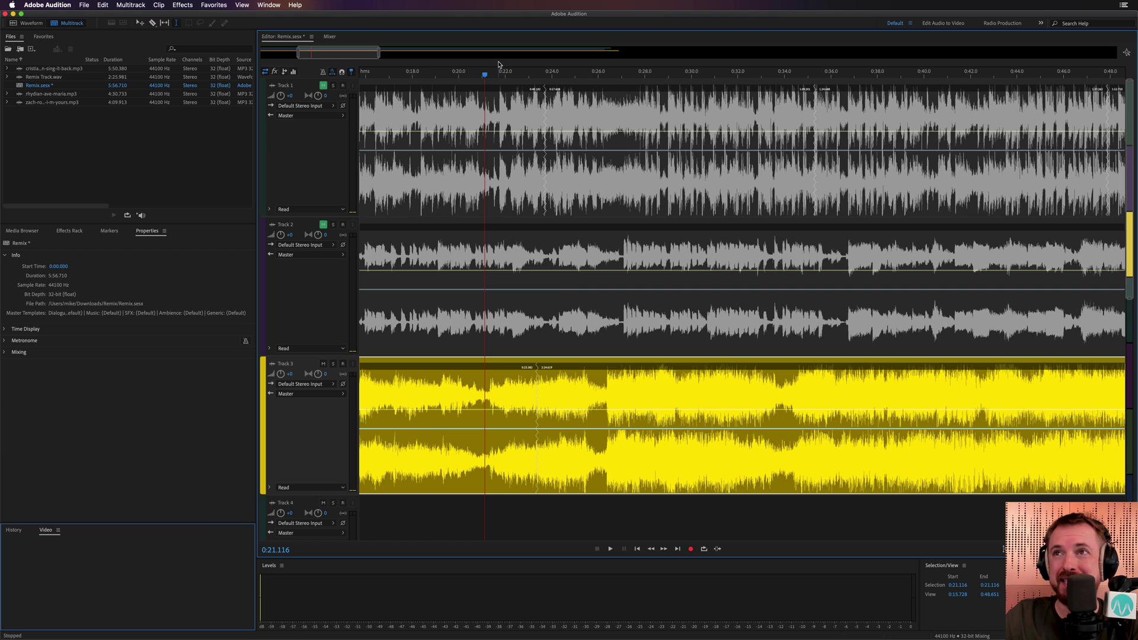
pyautogui.press('\\')
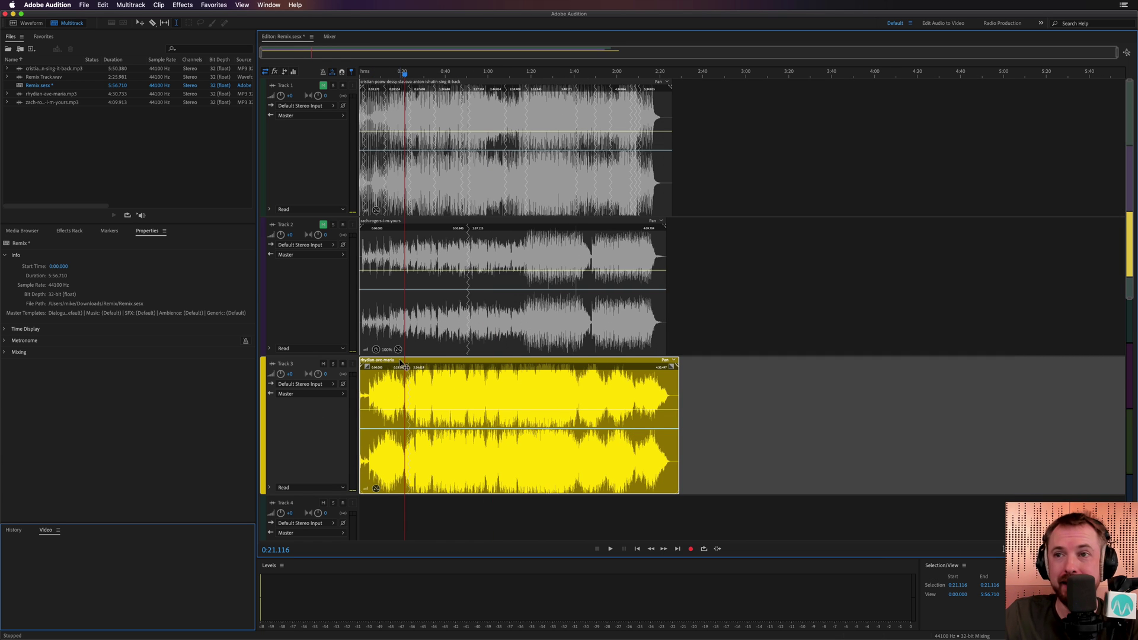
# - Select the rhydian-ave-maria clip and raise its remix Features setting to 100
pyautogui.click(389, 396)
pyautogui.click(393, 328)
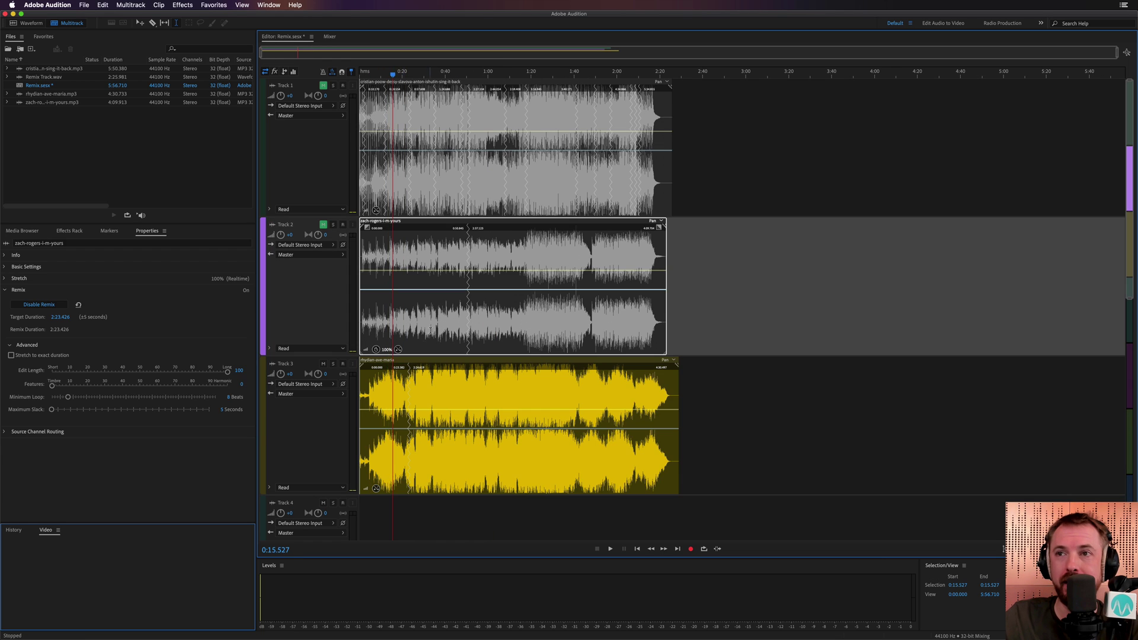
pyautogui.click(409, 384)
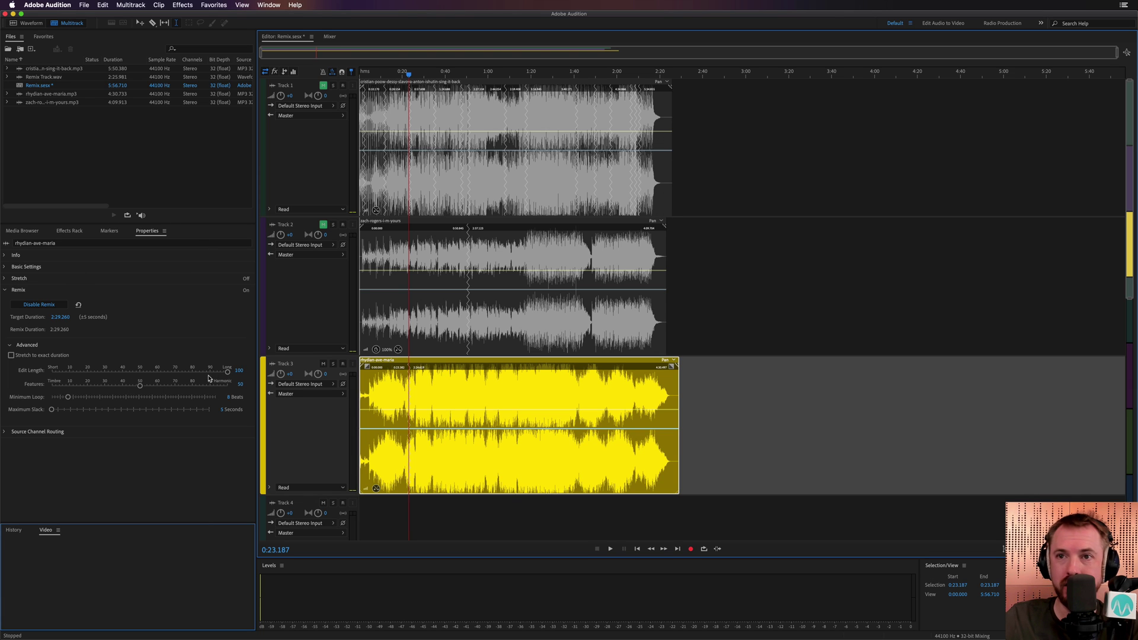
pyautogui.moveTo(154, 386); pyautogui.dragTo(230, 386)
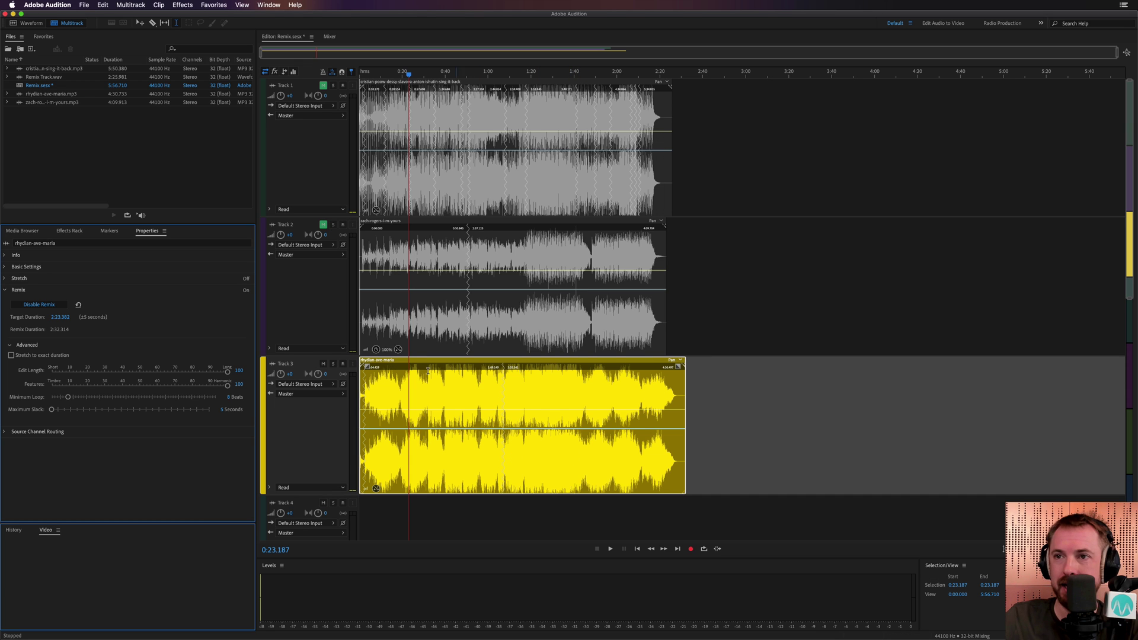
# - Play the session from the beginning to hear the new remix
pyautogui.click(360, 74)
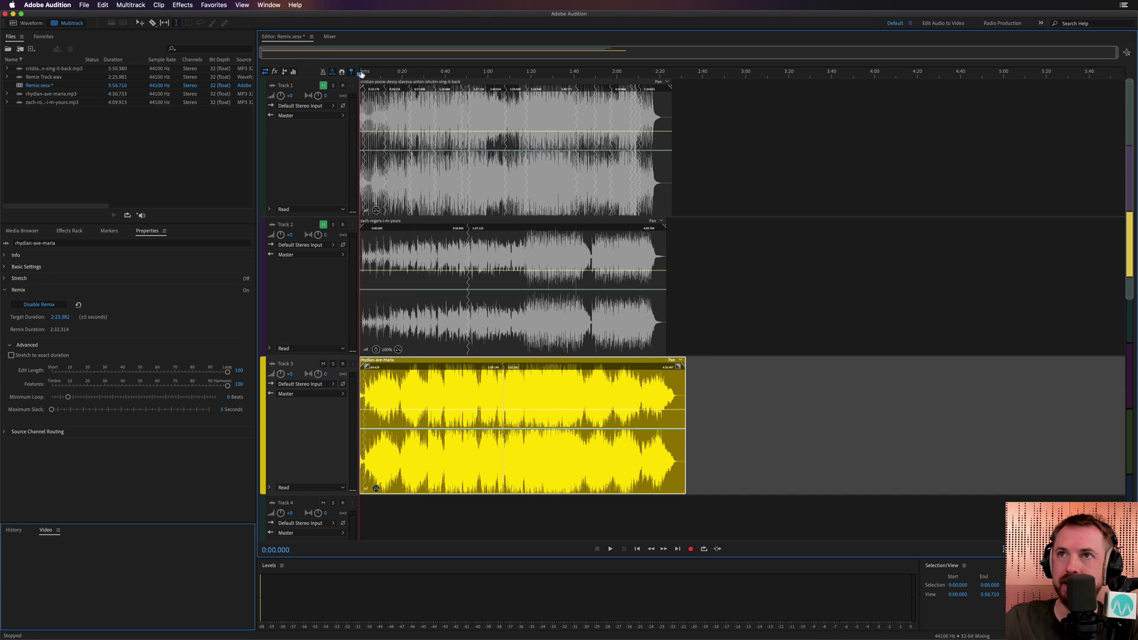
pyautogui.scroll(5, 361, 74)
pyautogui.press('space')
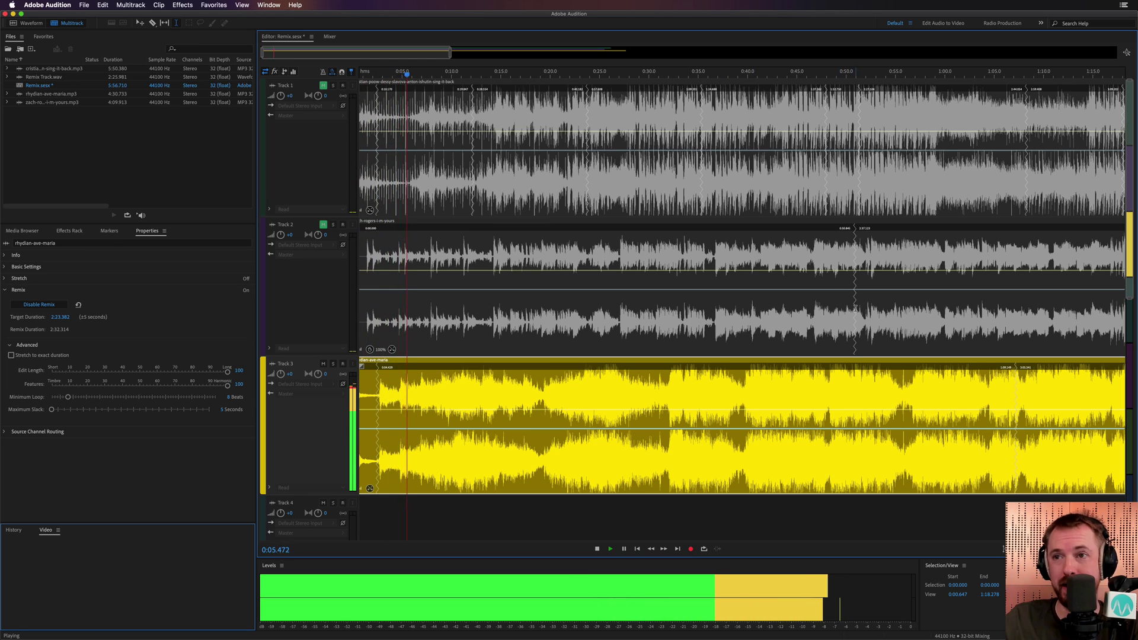
# - Listen from about 1:05, stop, and zoom out to the whole session
pyautogui.click(995, 74)
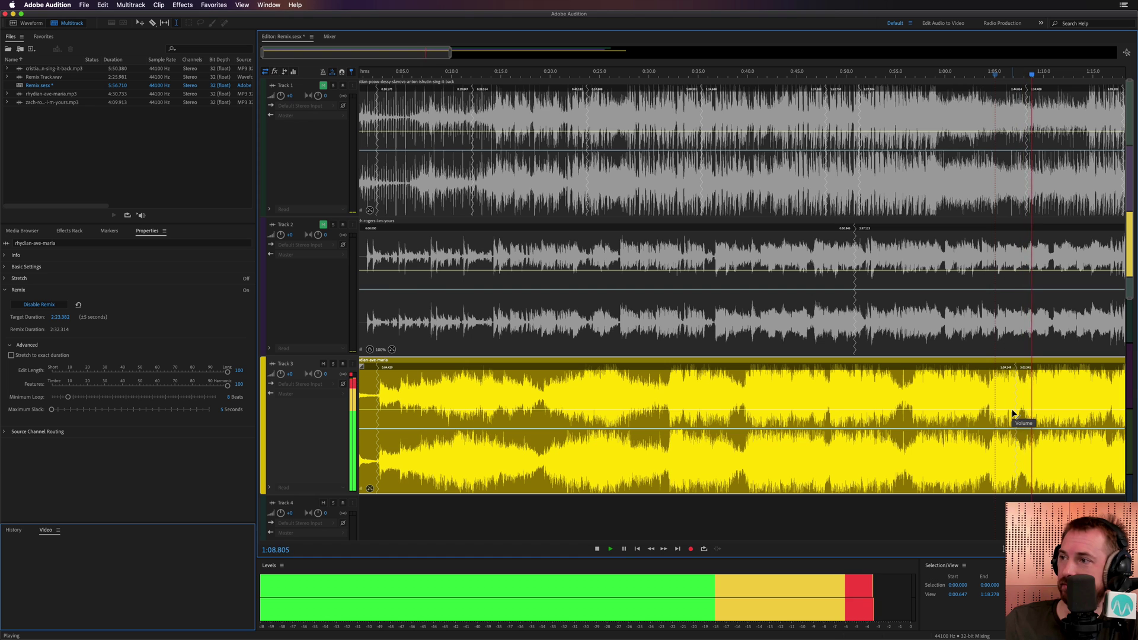
pyautogui.press('space')
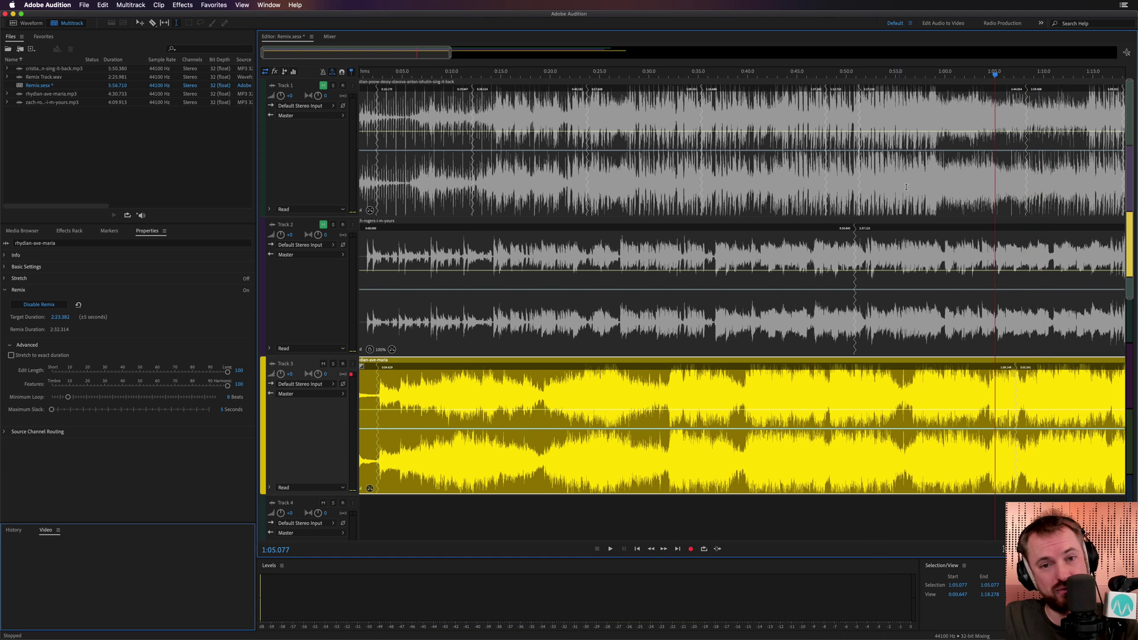
pyautogui.press('\\')
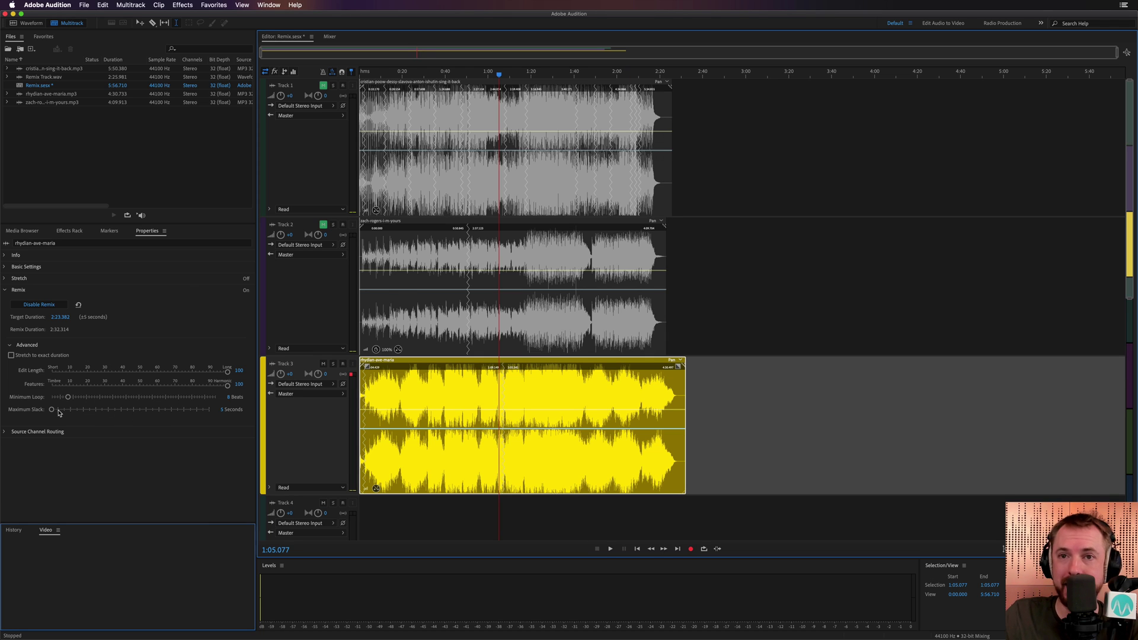
# - Raise the Track 3 remix Maximum Slack to 14 seconds and preview the result
pyautogui.moveTo(58, 412); pyautogui.dragTo(110, 413)
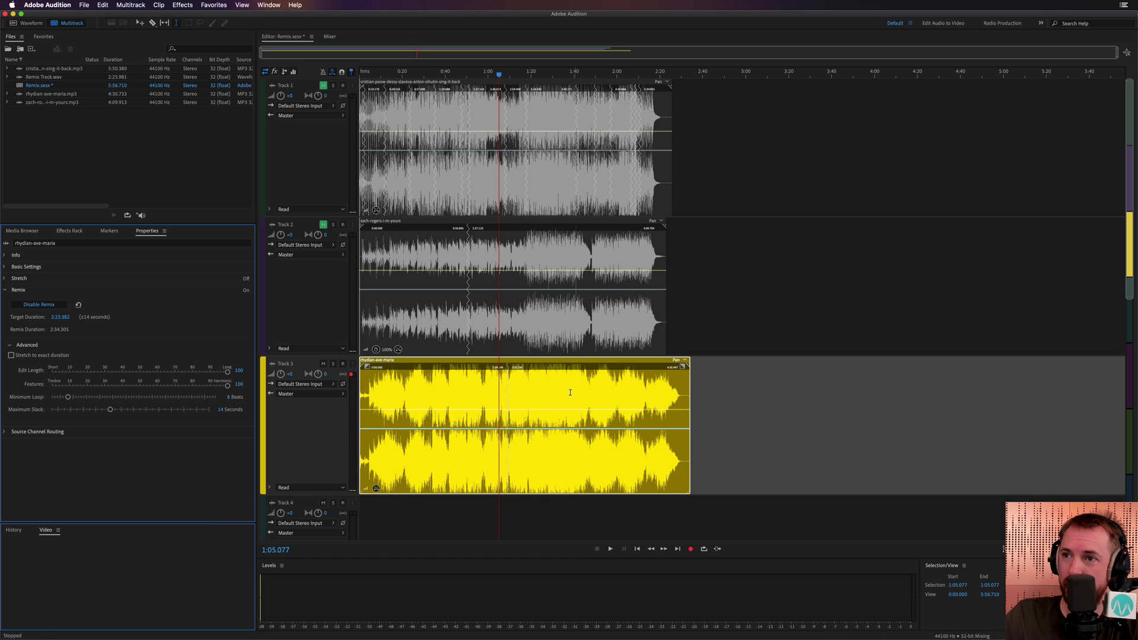
pyautogui.press('space')
pyautogui.scroll(1, 495, 72)
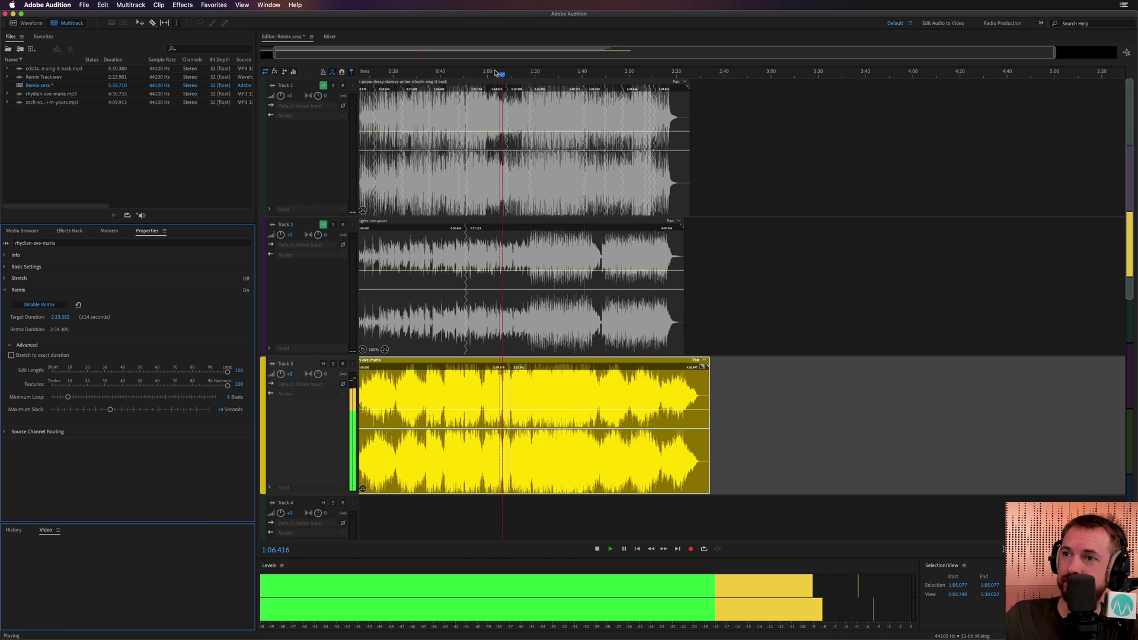
pyautogui.scroll(4, 495, 73)
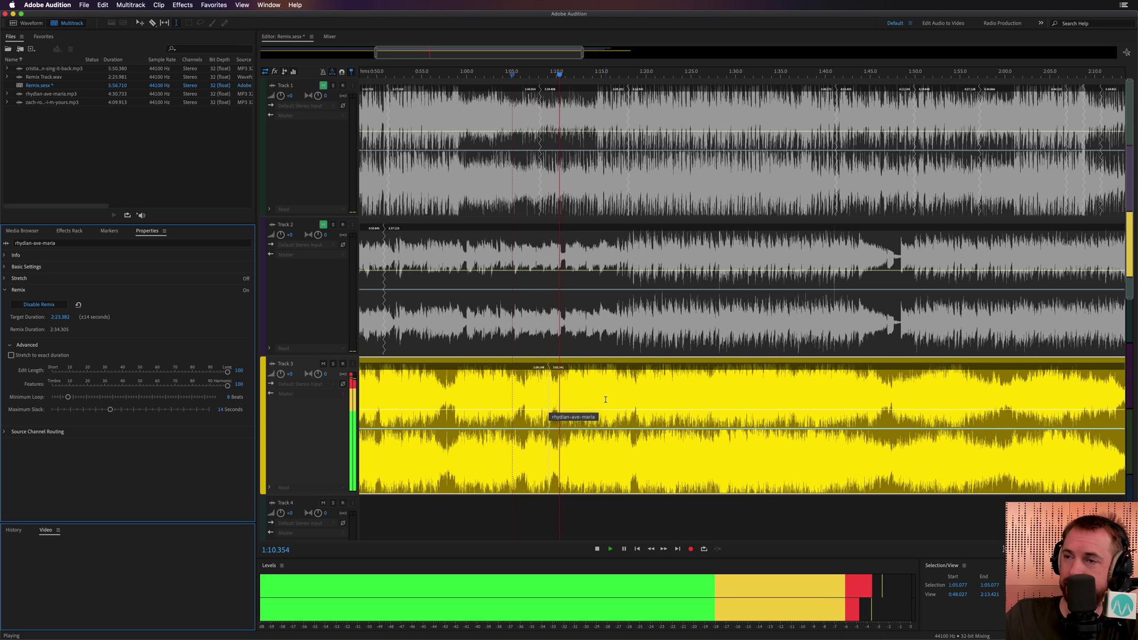
pyautogui.press('space')
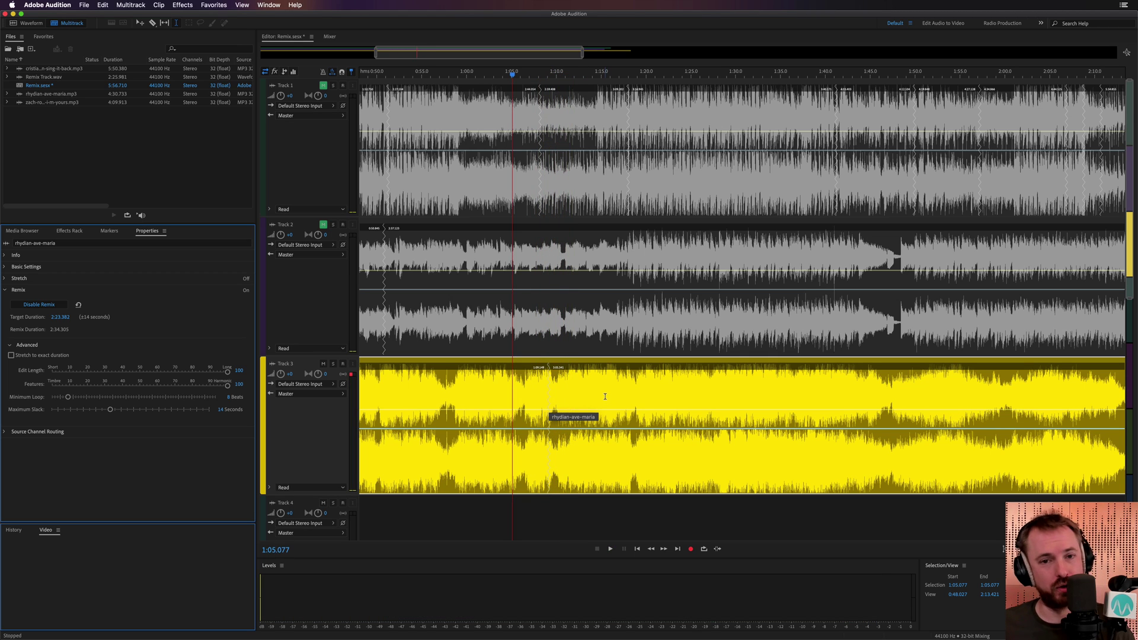